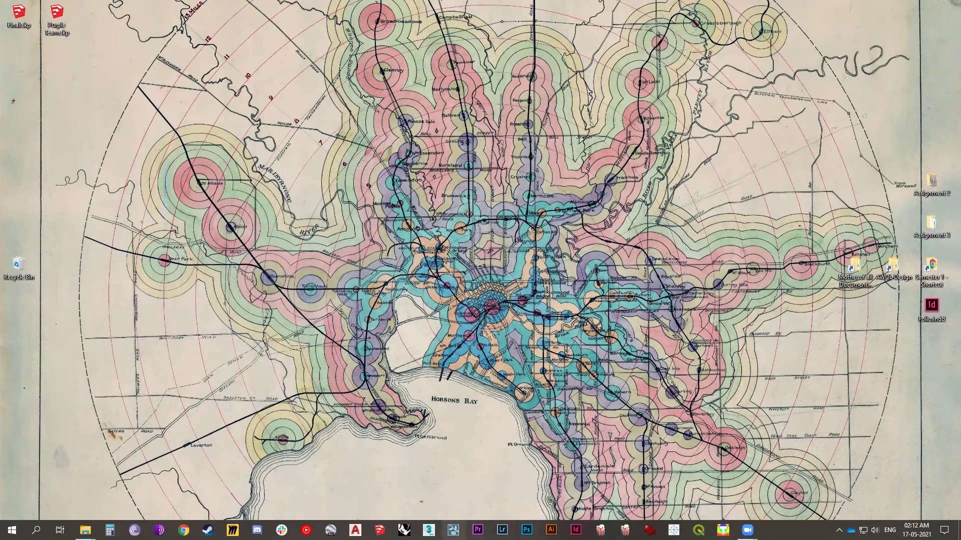
Step: Start a new empty project in QGIS and add the OpenStreetMap tiles as the base map layer
click(698, 530)
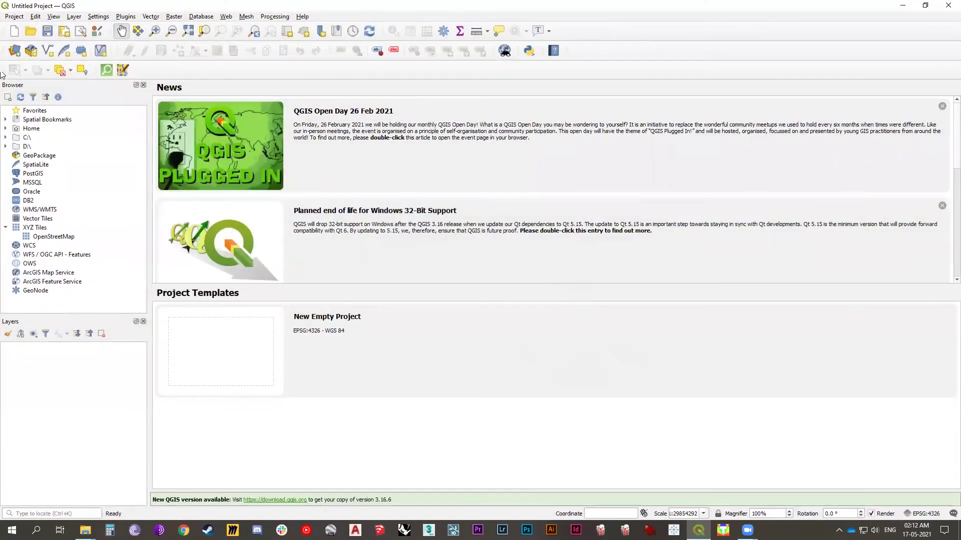
click(14, 31)
drag(39, 240, 35, 433)
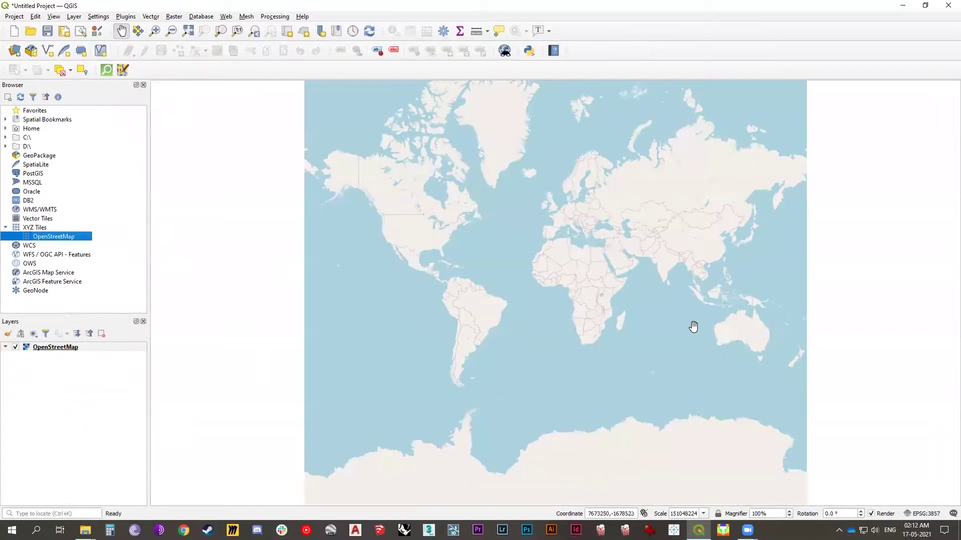
scroll(721, 335, up, 1)
drag(666, 320, 630, 427)
scroll(582, 349, up, 3)
scroll(582, 349, up, 1)
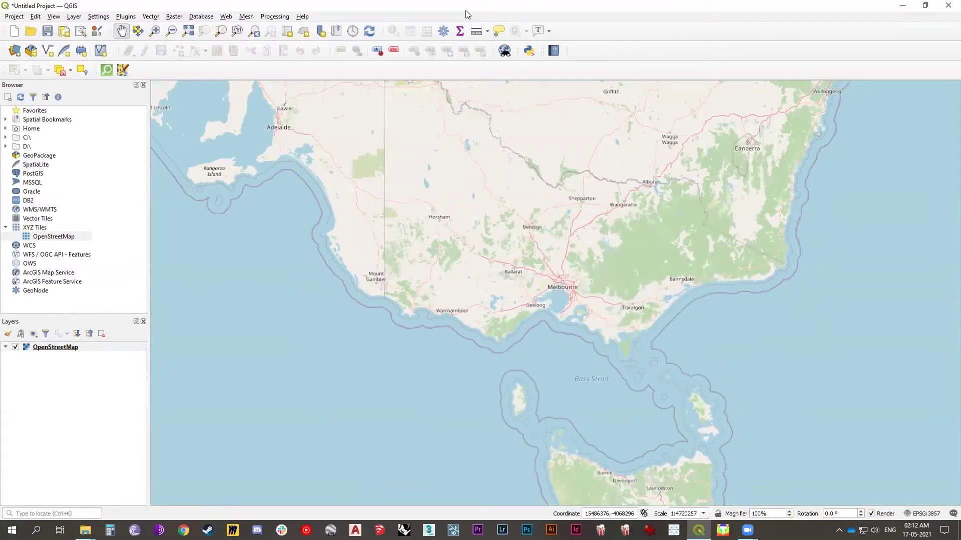
click(20, 19)
mouse_move(23, 123)
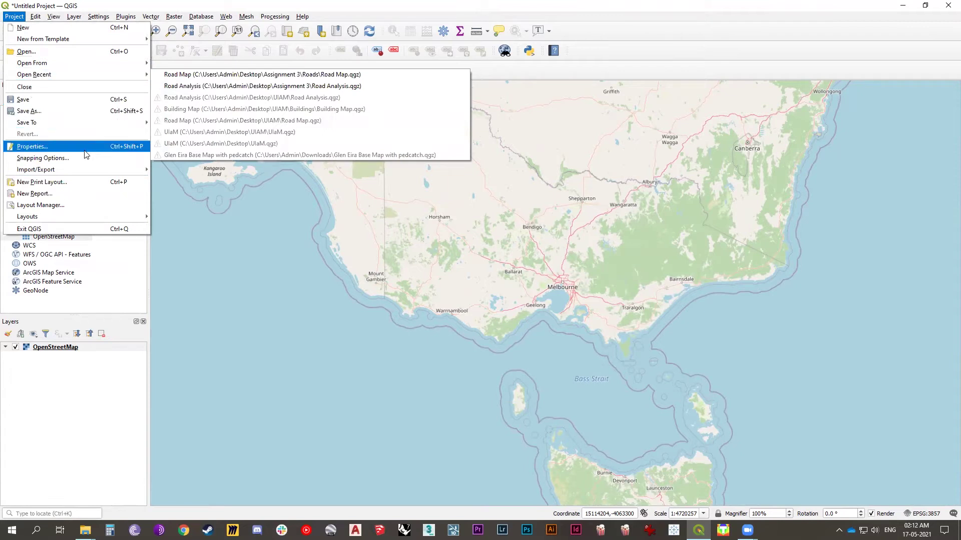
mouse_move(45, 173)
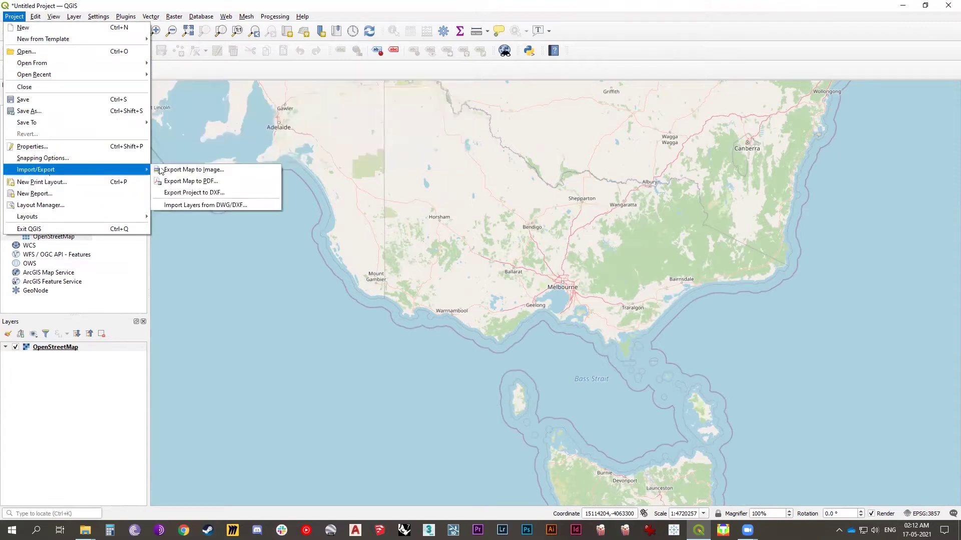
mouse_move(32, 19)
click(427, 216)
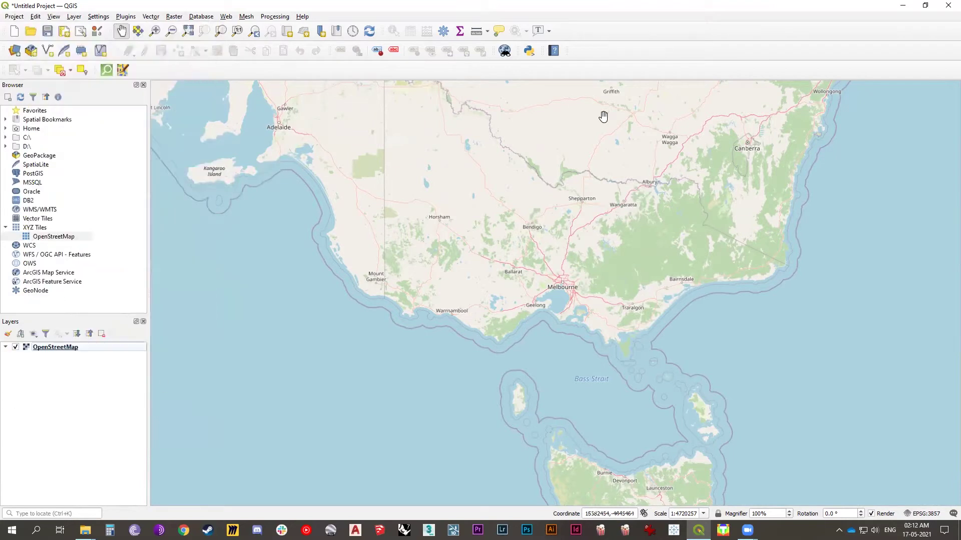
Step: Add Building Visual.mid from the Mifs folder inside Assignment 3 to the project as a layer above OpenStreetMap
double_click(686, 6)
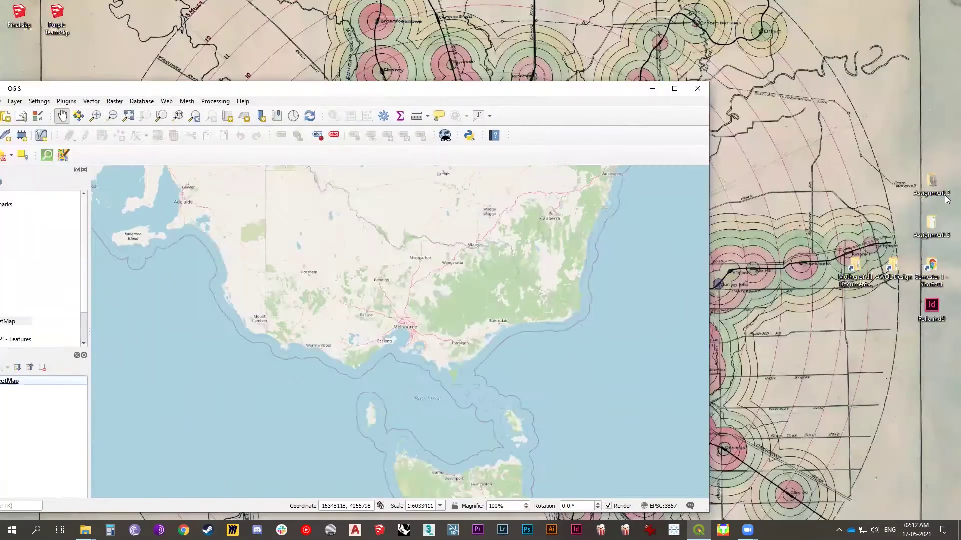
double_click(931, 224)
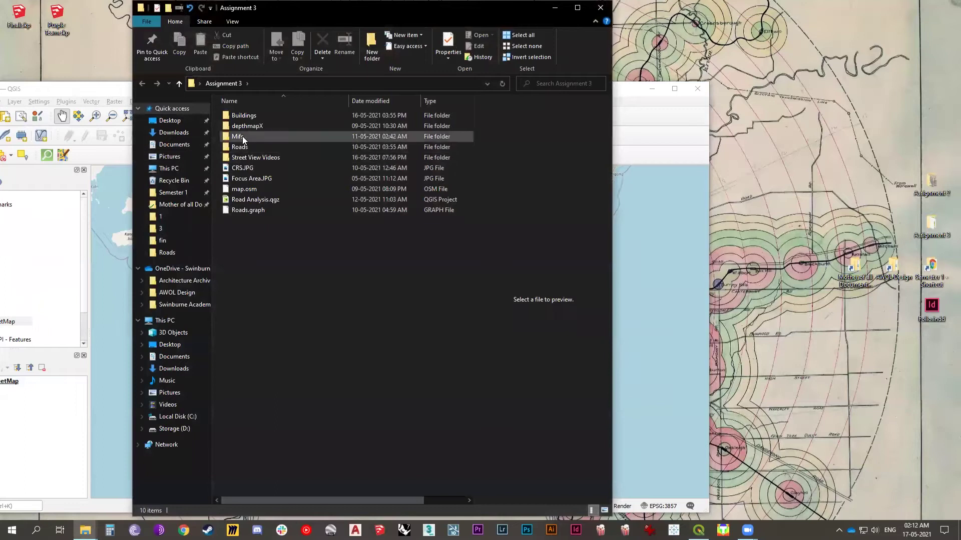
double_click(245, 136)
drag(256, 116, 54, 458)
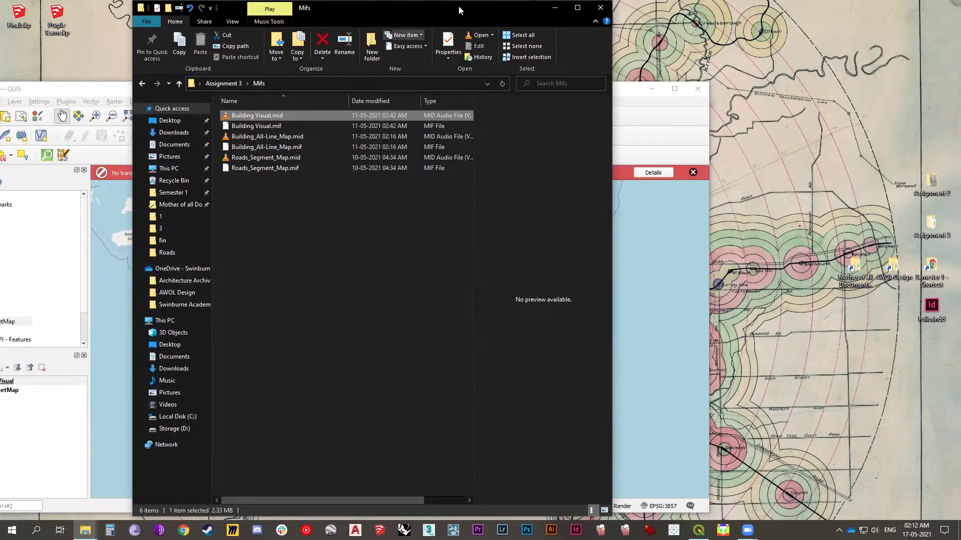
click(602, 11)
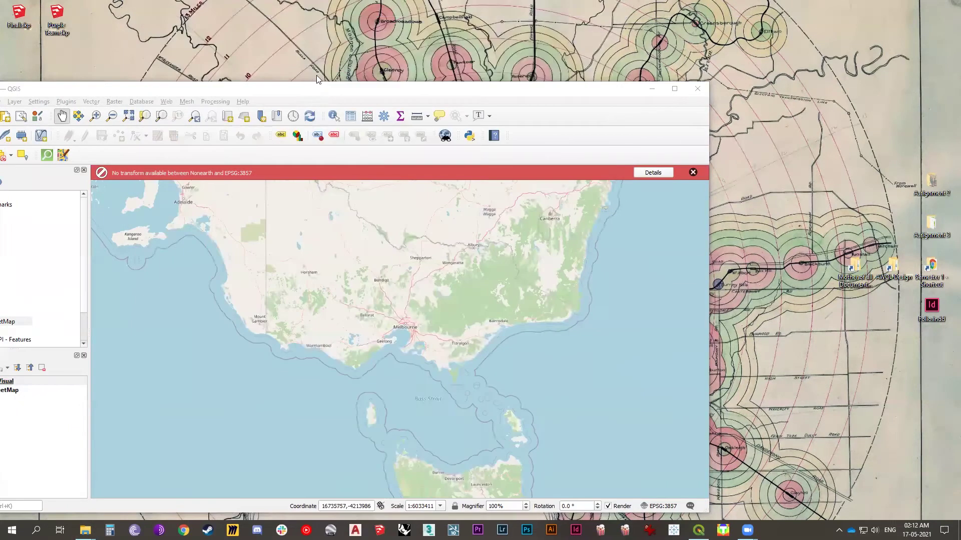
double_click(317, 89)
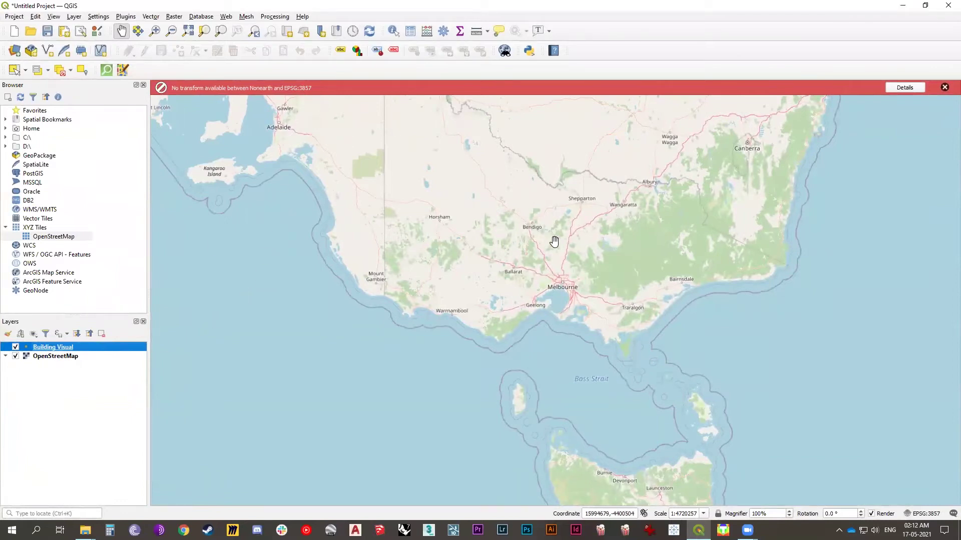
scroll(566, 289, up, 1)
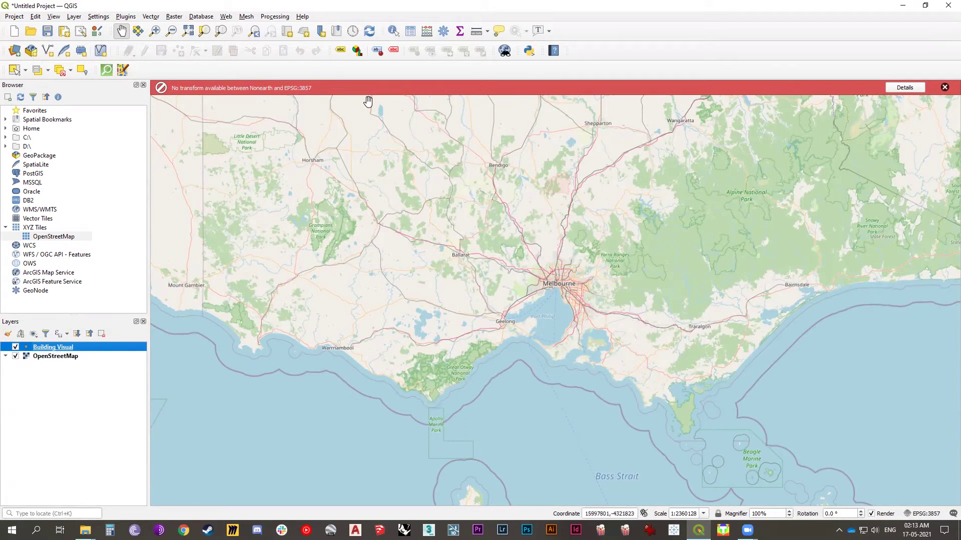
double_click(50, 348)
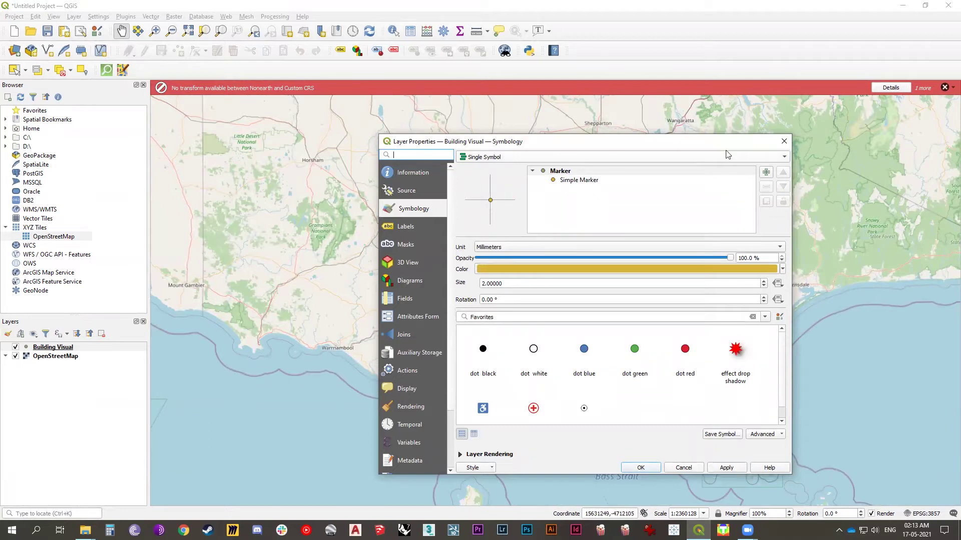
click(496, 157)
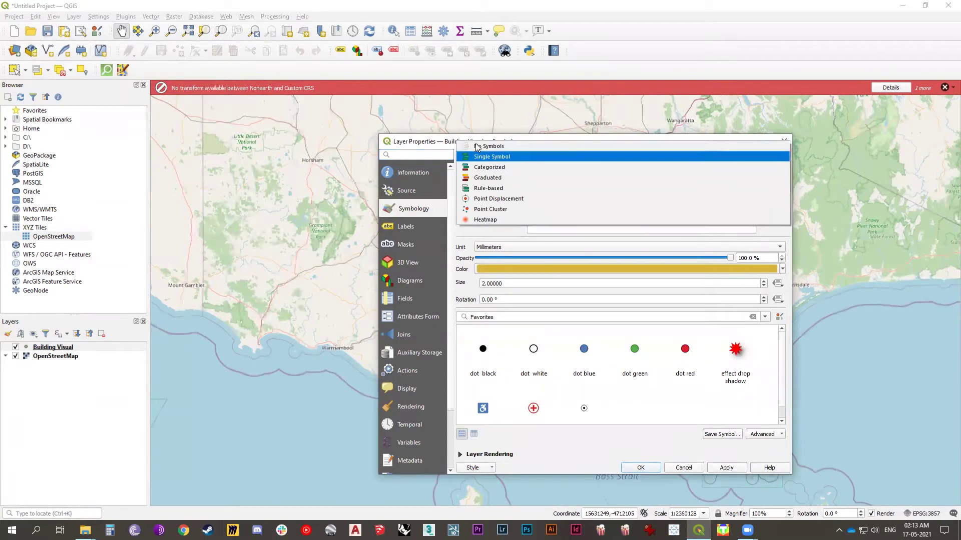
key(Down)
key(Down)
key(Down)
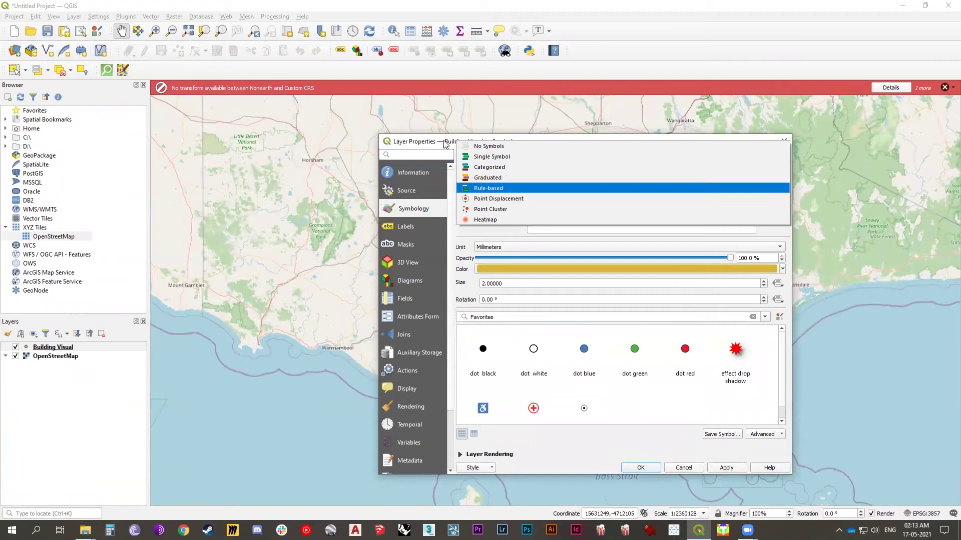
key(Escape)
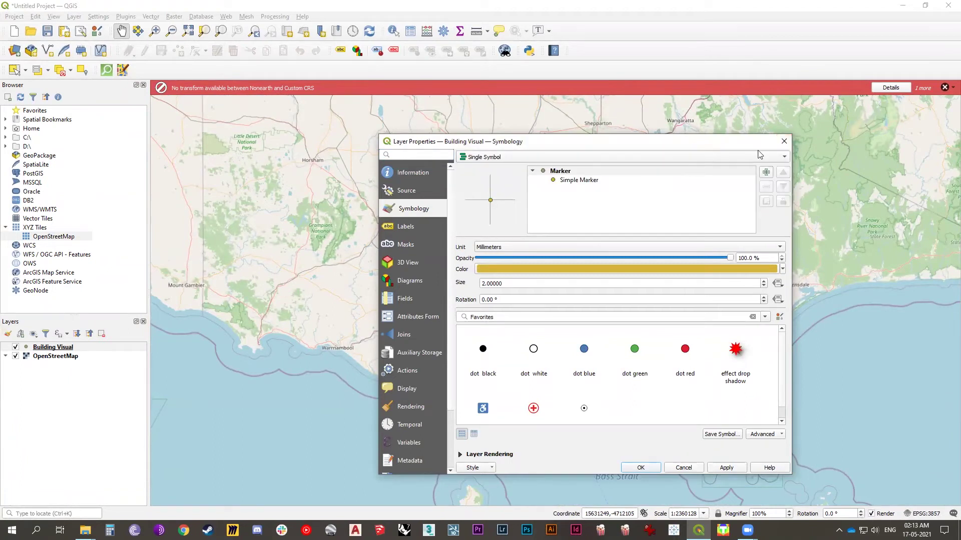
click(784, 141)
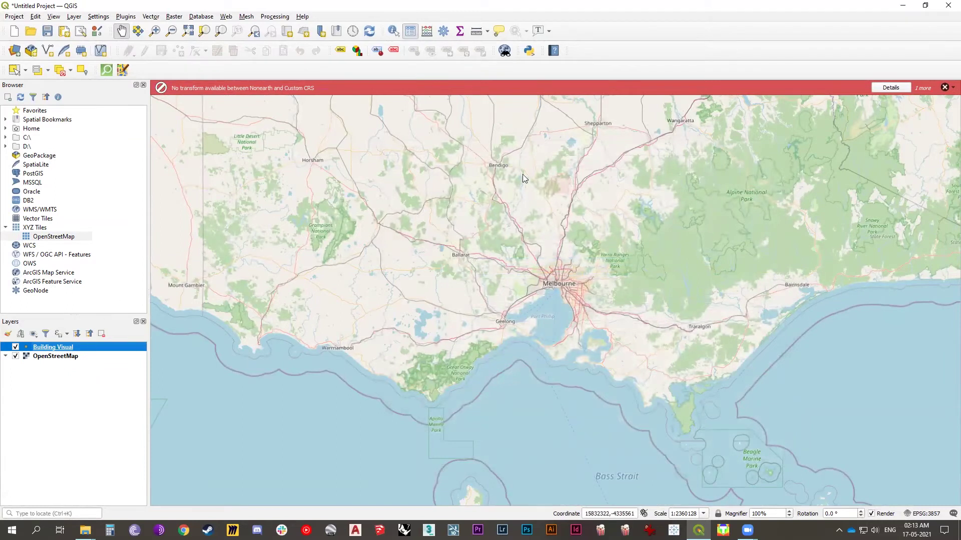
Step: Examine the Building Visual layer's attribute table, checking the fields and values stored for its points
click(411, 31)
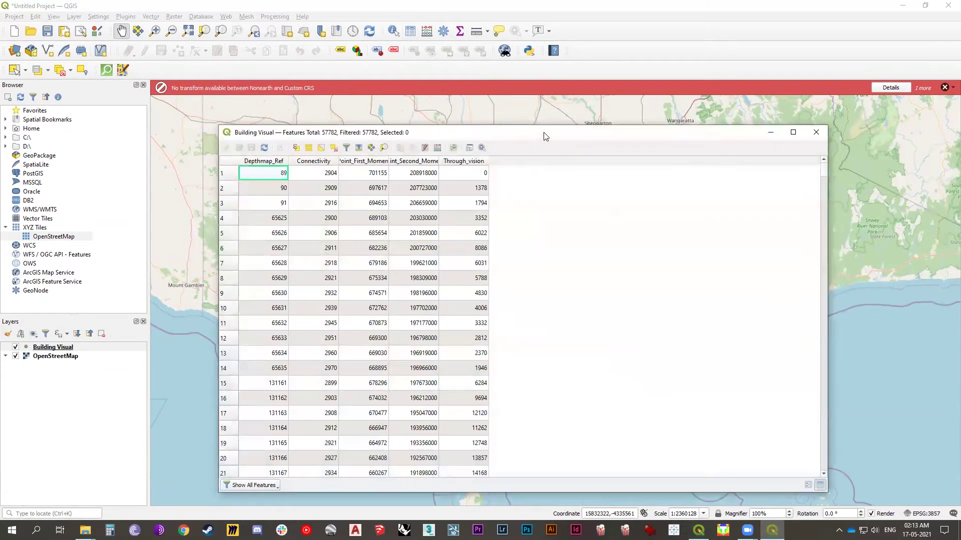
drag(544, 132, 616, 114)
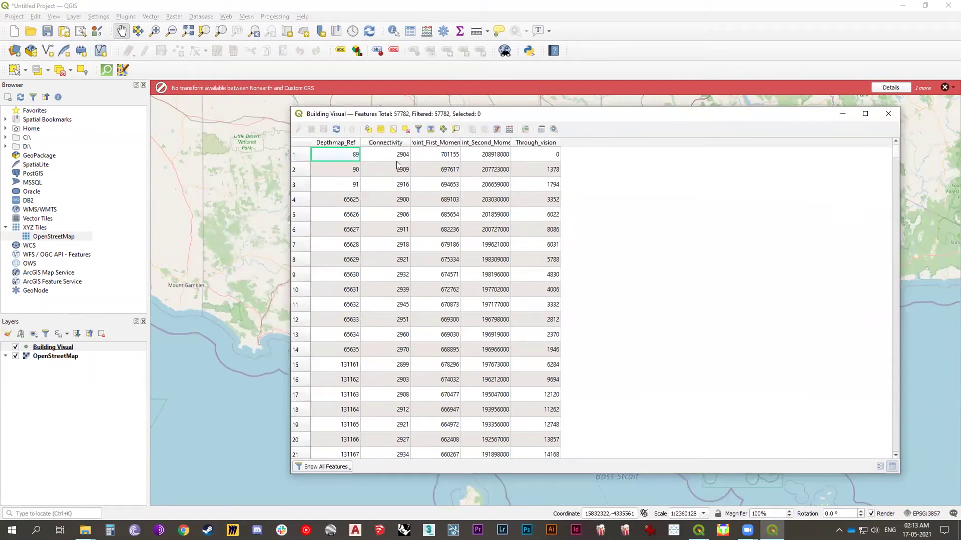
scroll(390, 217, down, 1)
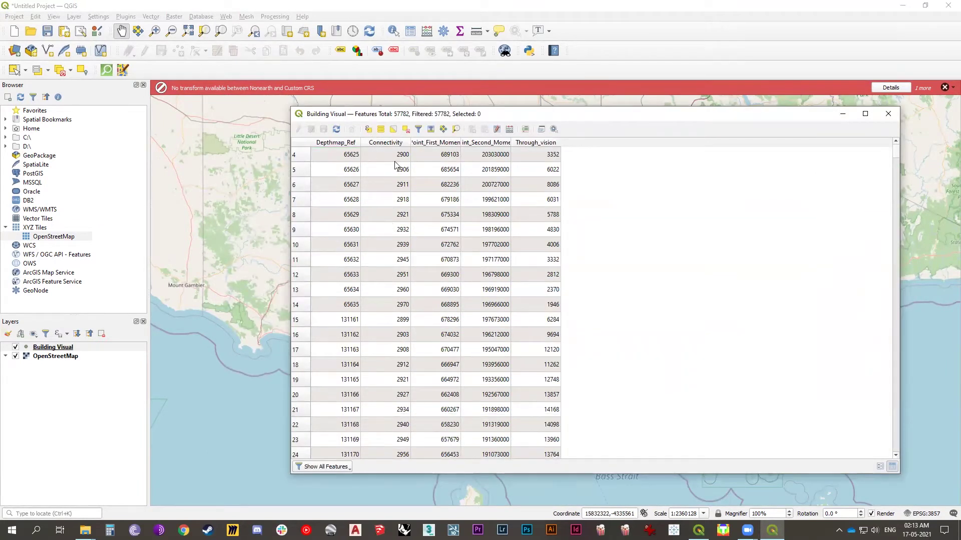
scroll(396, 165, up, 1)
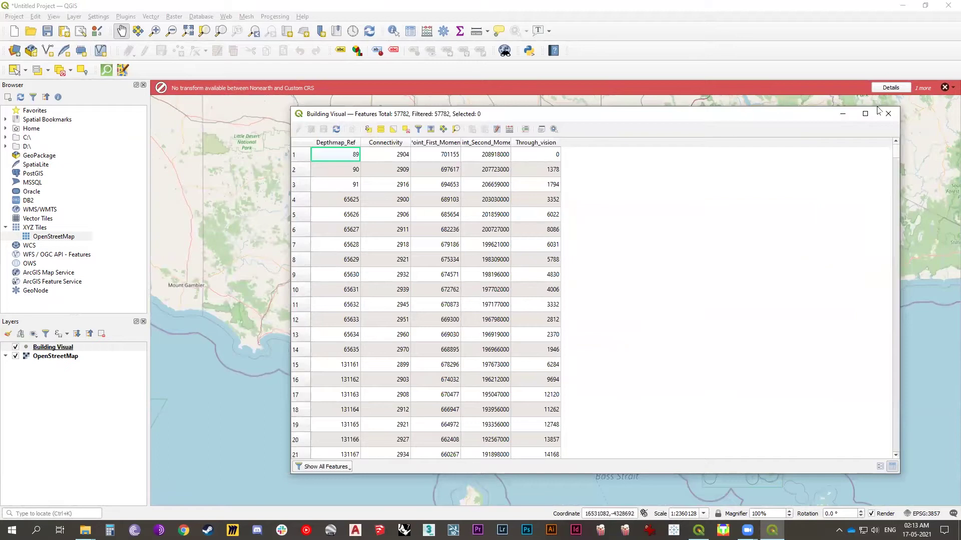
scroll(506, 278, down, 5)
scroll(505, 277, up, 5)
scroll(555, 375, down, 5)
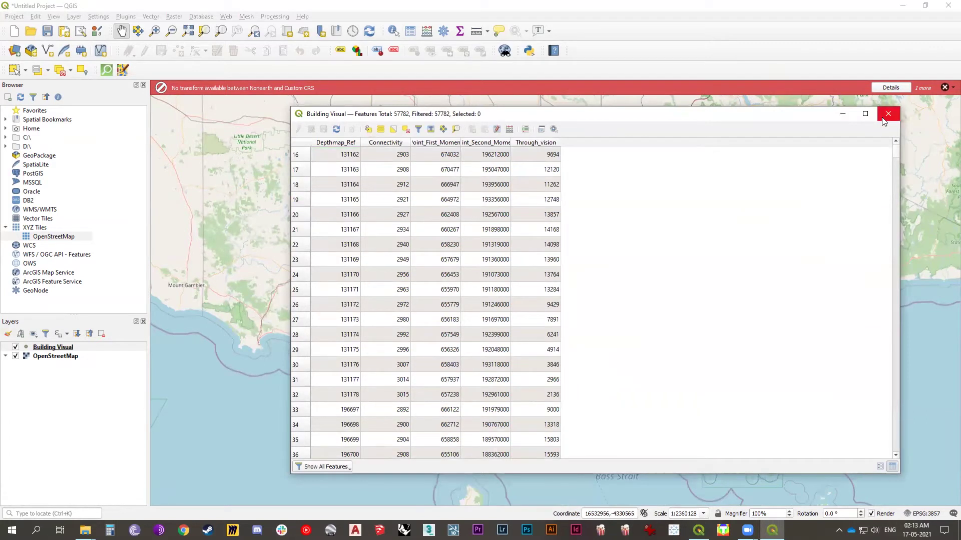
scroll(408, 391, up, 5)
scroll(405, 315, down, 20)
scroll(380, 305, down, 20)
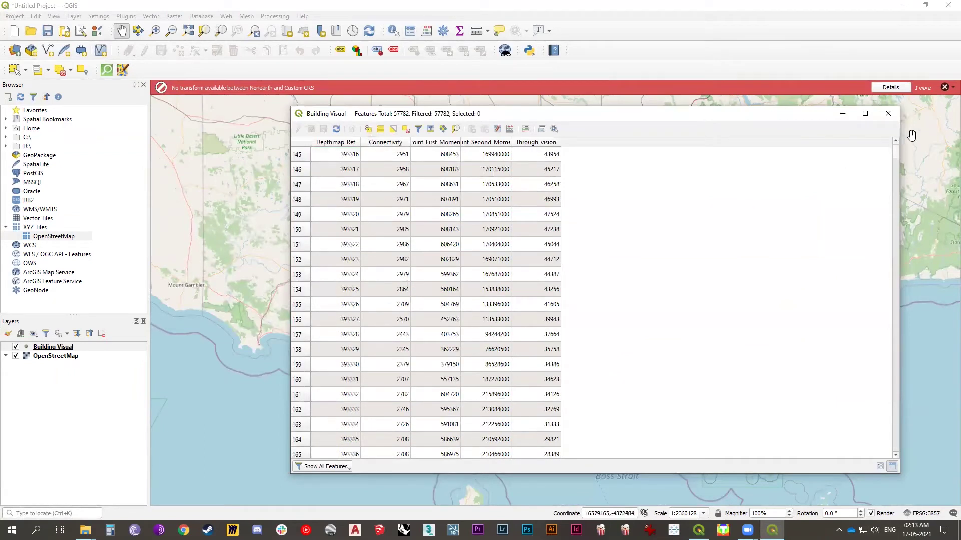
click(888, 113)
Step: Set the Building Visual layer's symbology to Heatmap with the Magma color ramp
double_click(65, 351)
click(495, 173)
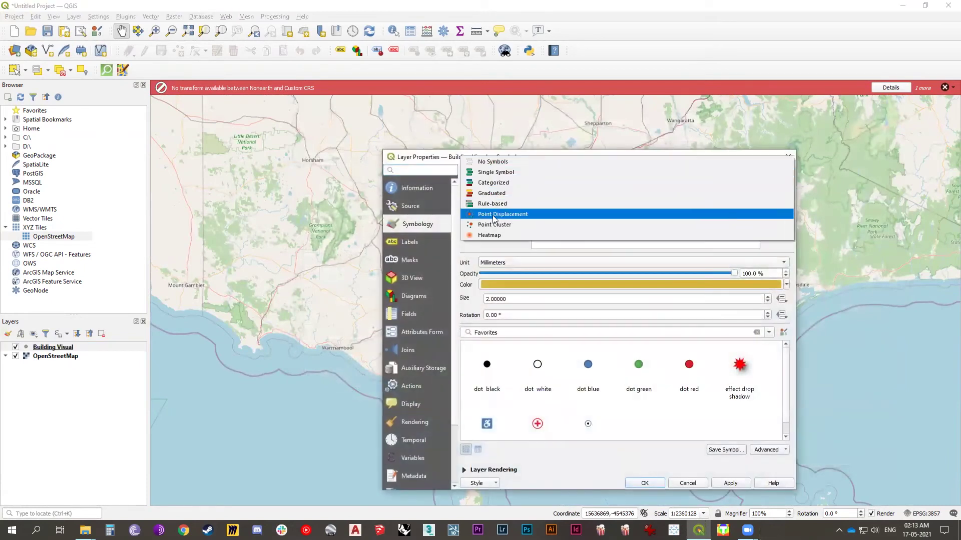
click(489, 234)
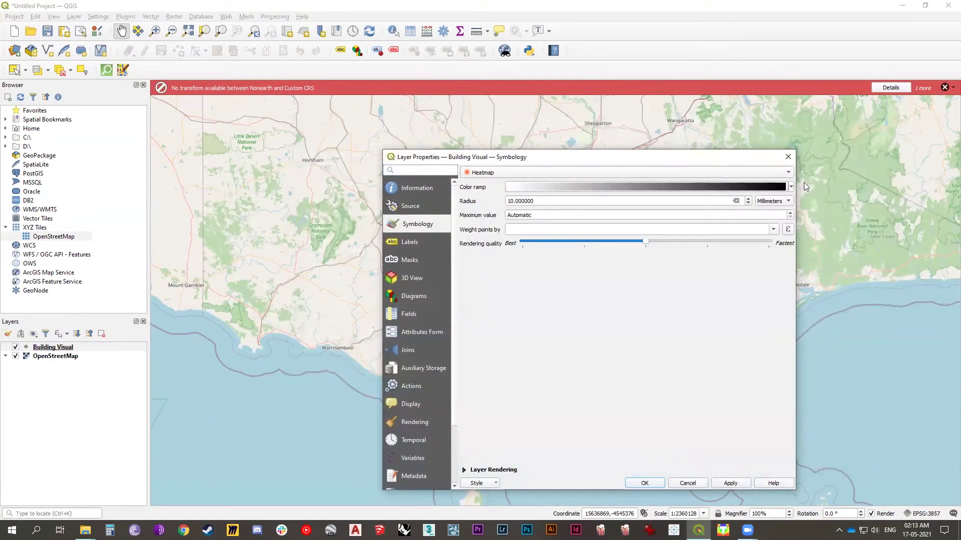
click(791, 187)
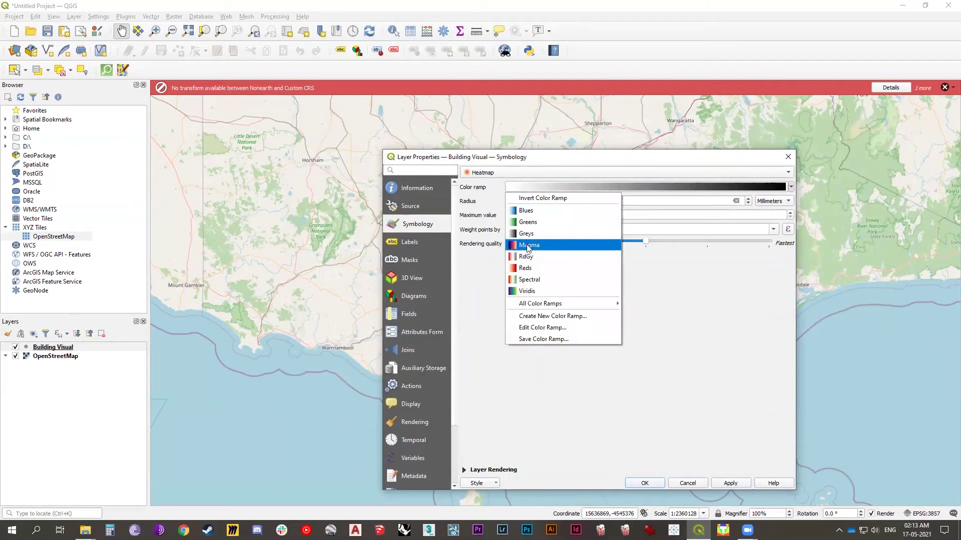
click(528, 245)
click(790, 187)
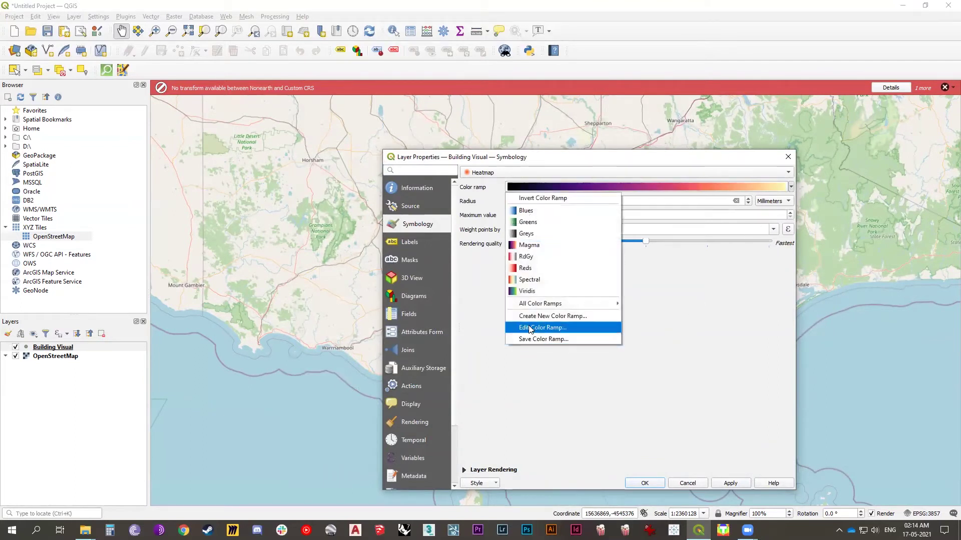
click(672, 339)
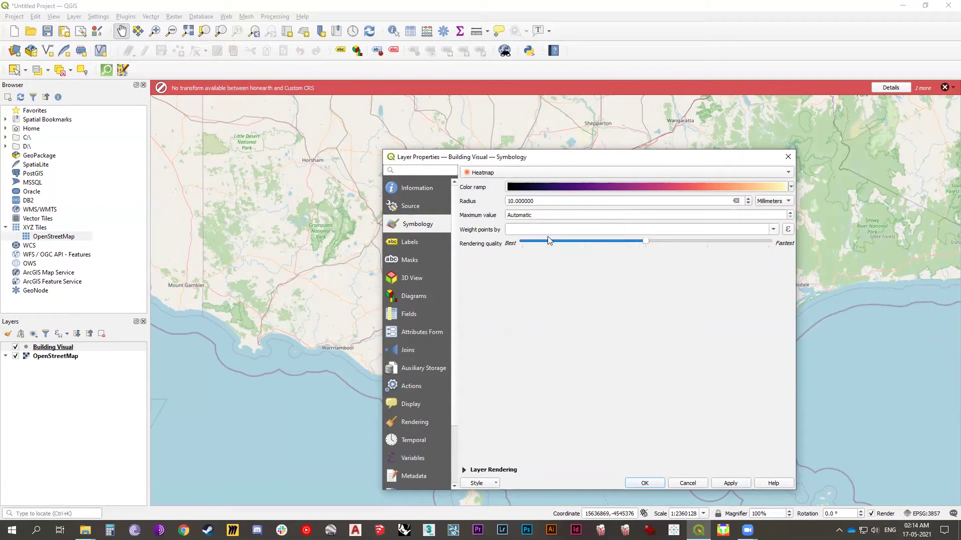
Step: Weight the heatmap points by the Connectivity field and apply the symbology to the Building Visual layer
click(773, 231)
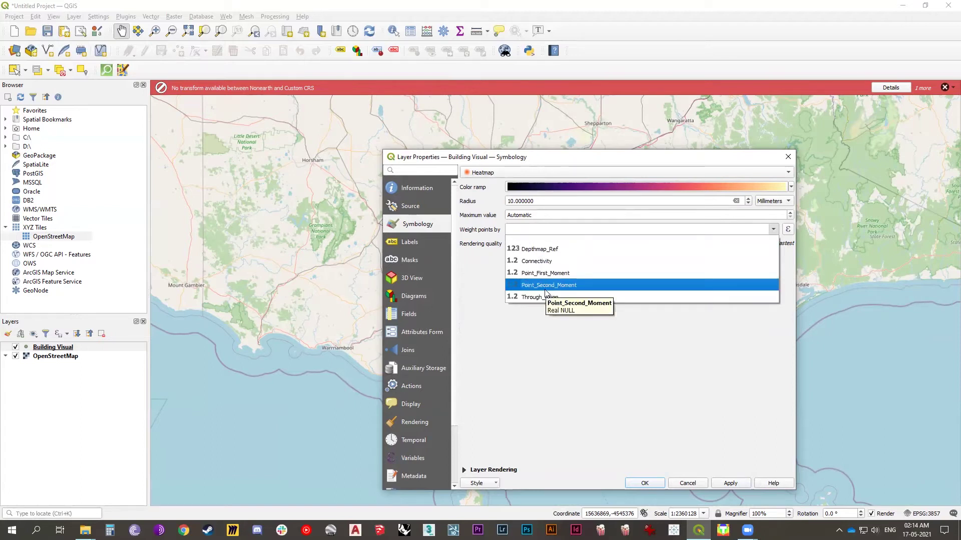
click(537, 262)
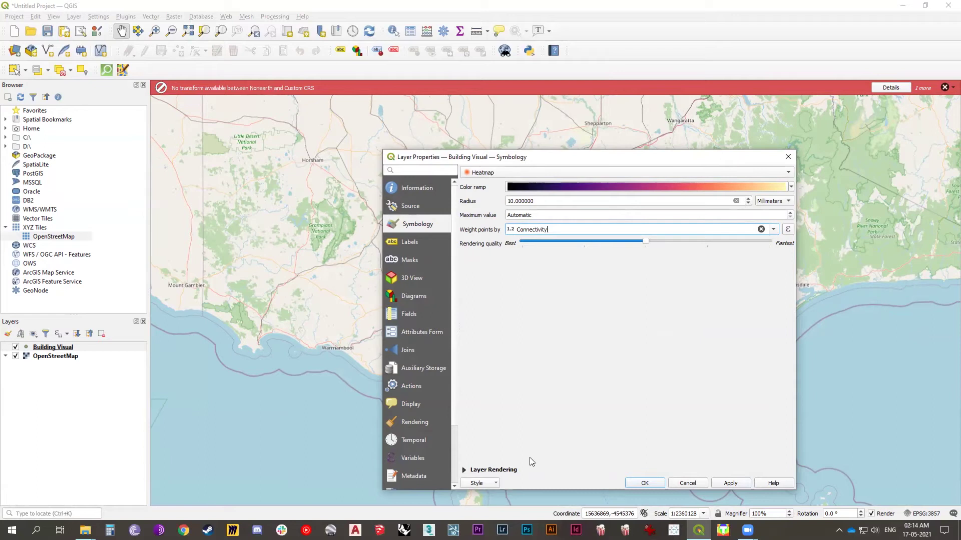
click(730, 483)
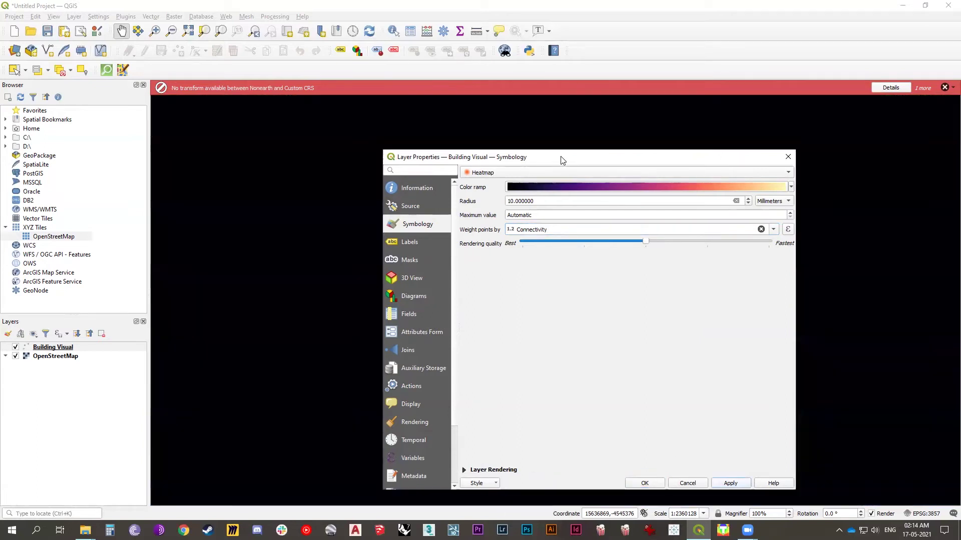
Step: Set the opacity of the first color in the Building Visual heatmap's color ramp to 0% and apply the symbology
drag(561, 159, 490, 136)
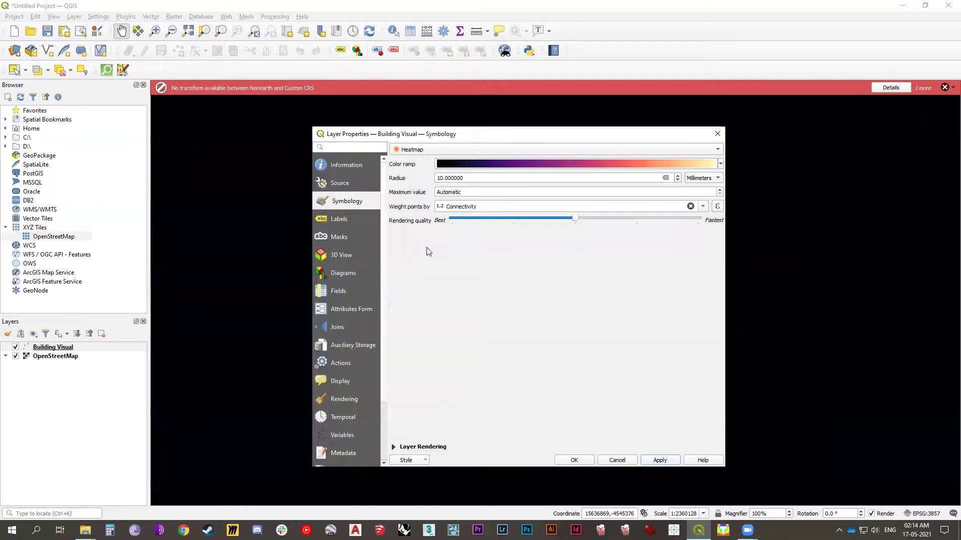
click(720, 164)
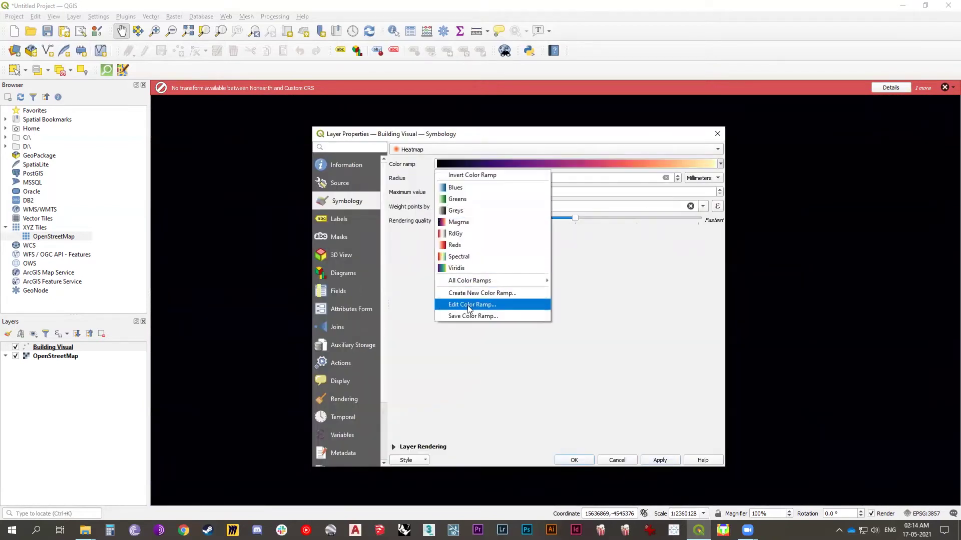
click(512, 300)
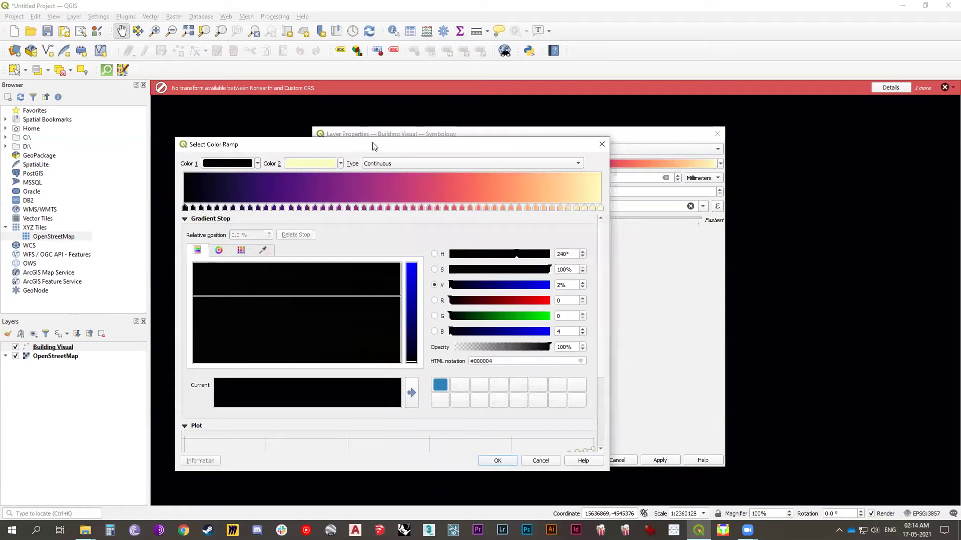
drag(373, 145, 517, 121)
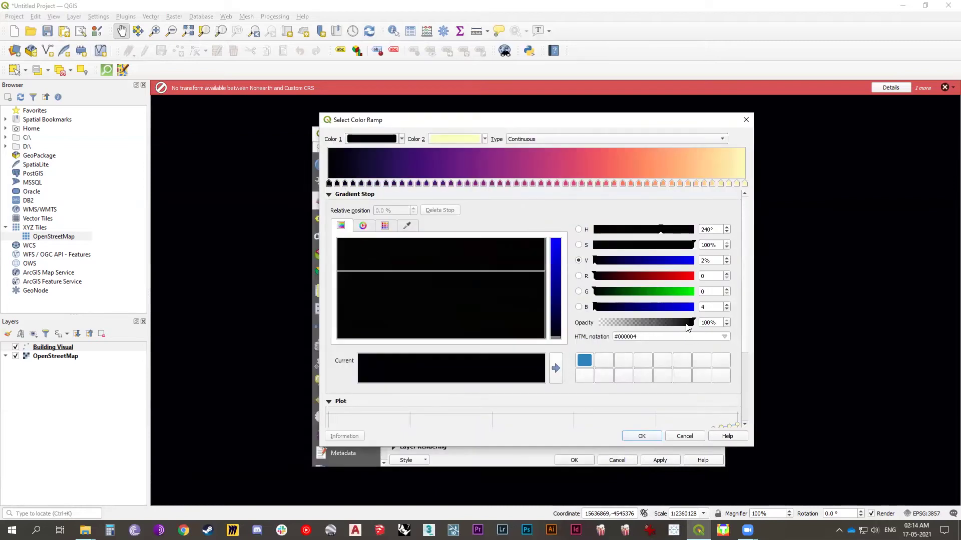
drag(694, 325, 377, 258)
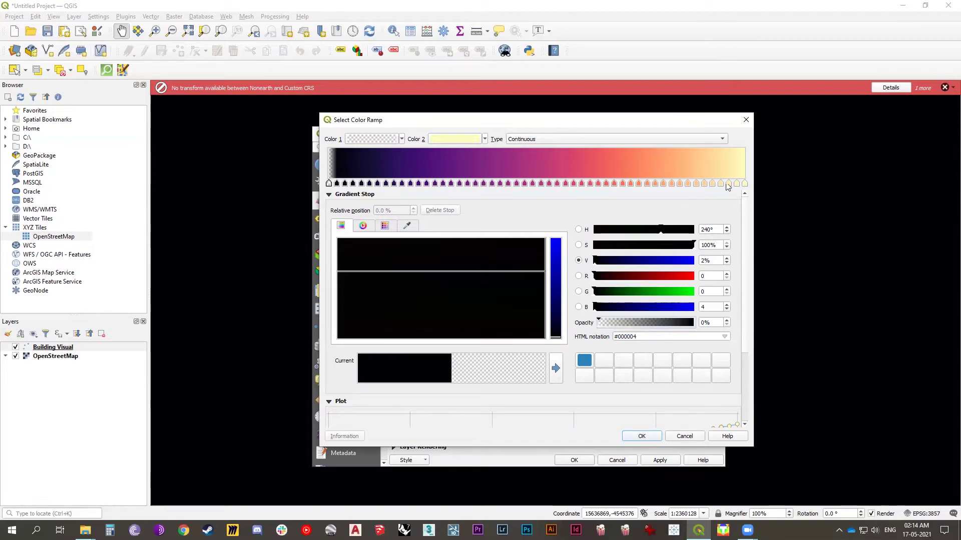
click(651, 436)
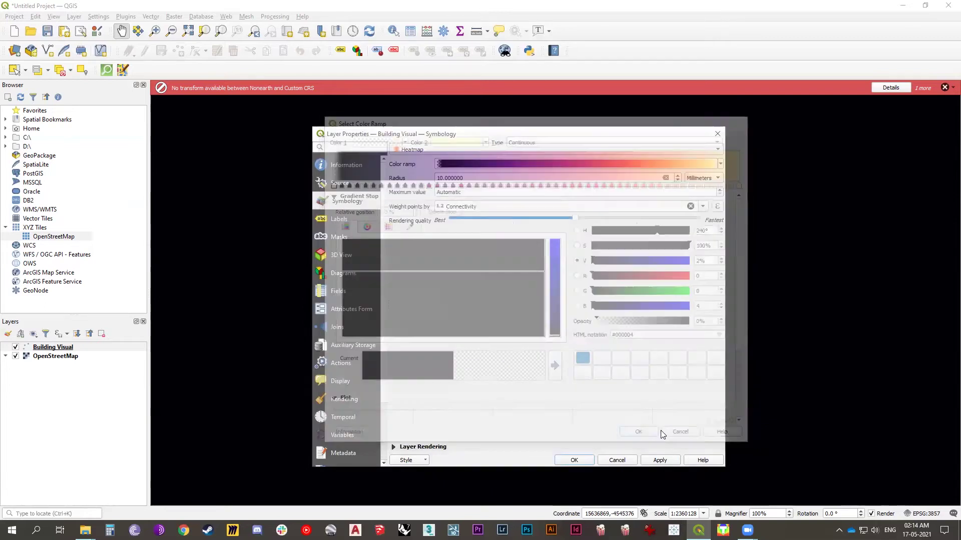
click(658, 459)
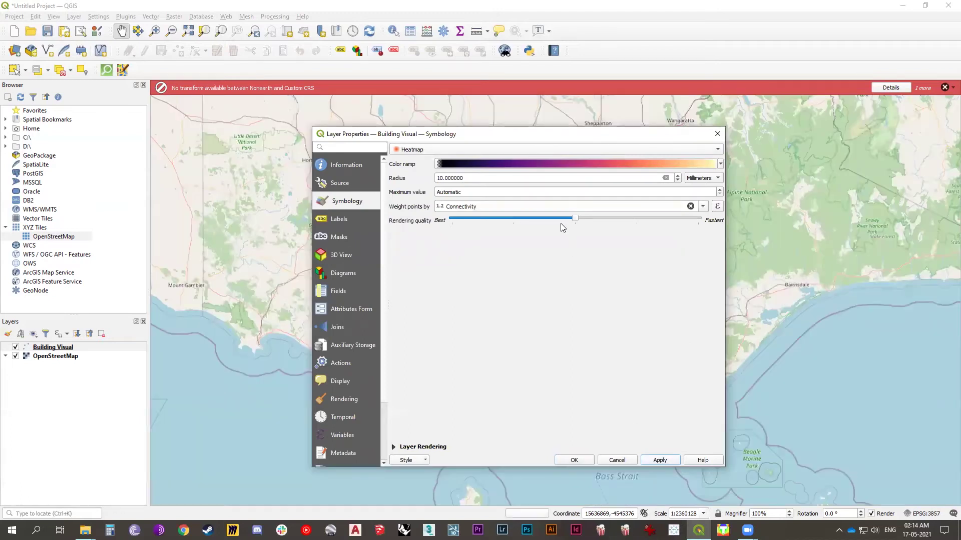
drag(549, 134, 325, 210)
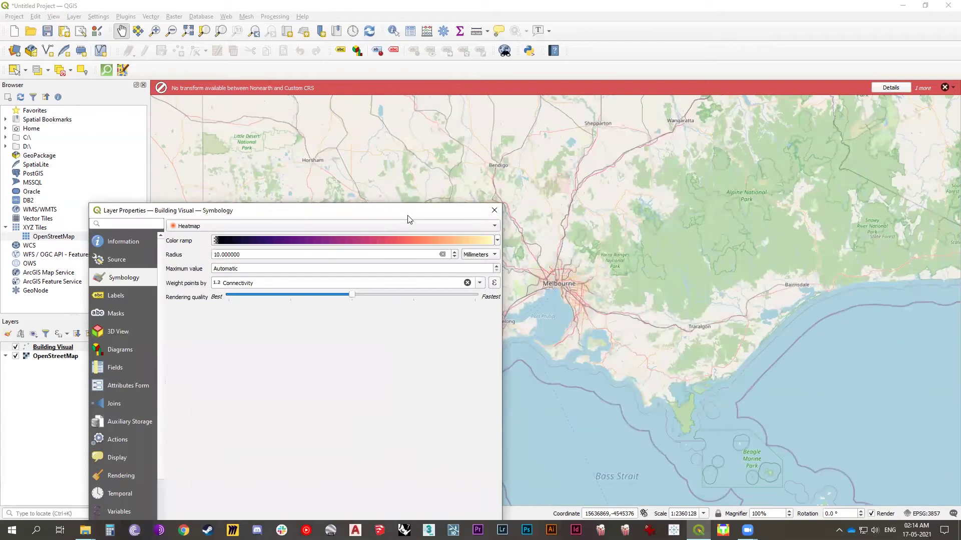
drag(412, 215, 472, 102)
click(425, 435)
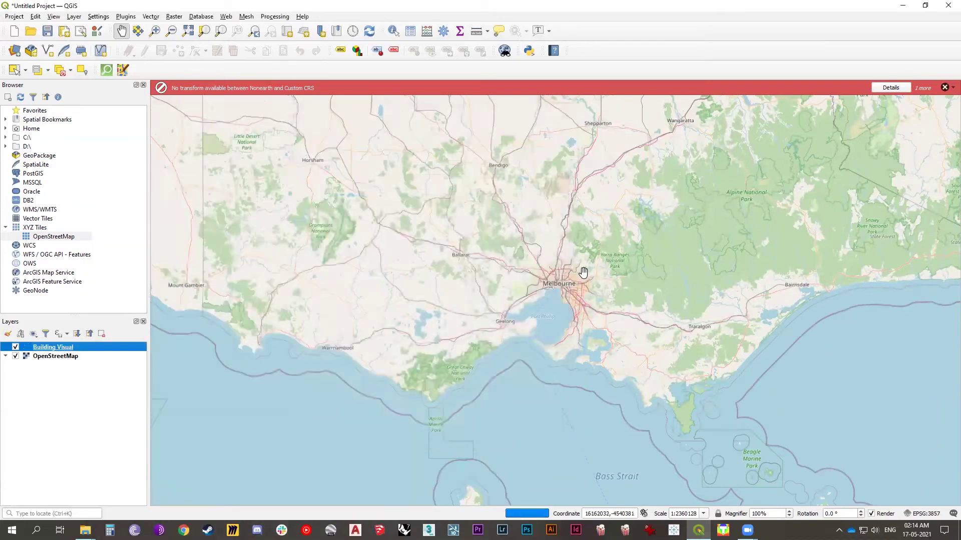
Step: Try assigning the project CRS, EPSG:3857 - WGS 84 / Pseudo-Mercator, to the Building Visual layer
scroll(573, 321, up, 1)
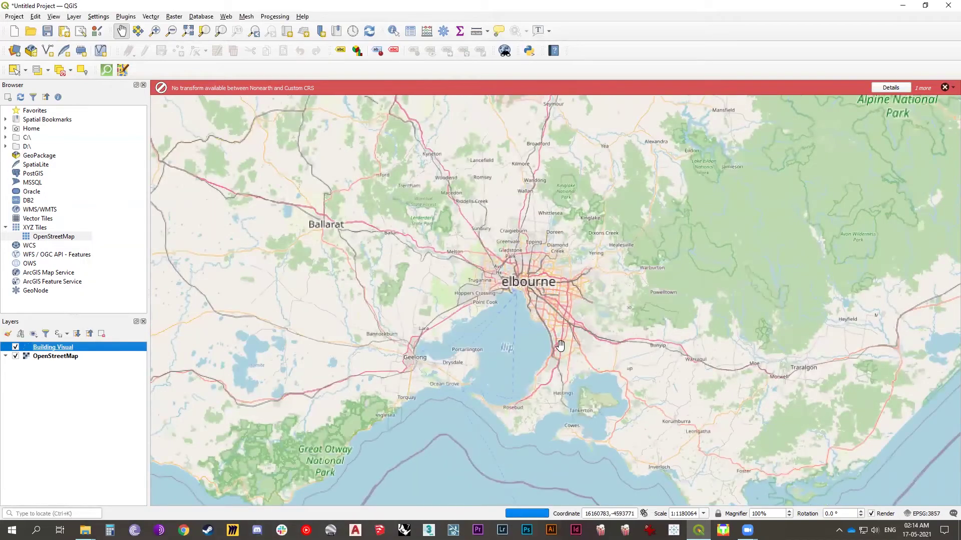
scroll(553, 326, up, 5)
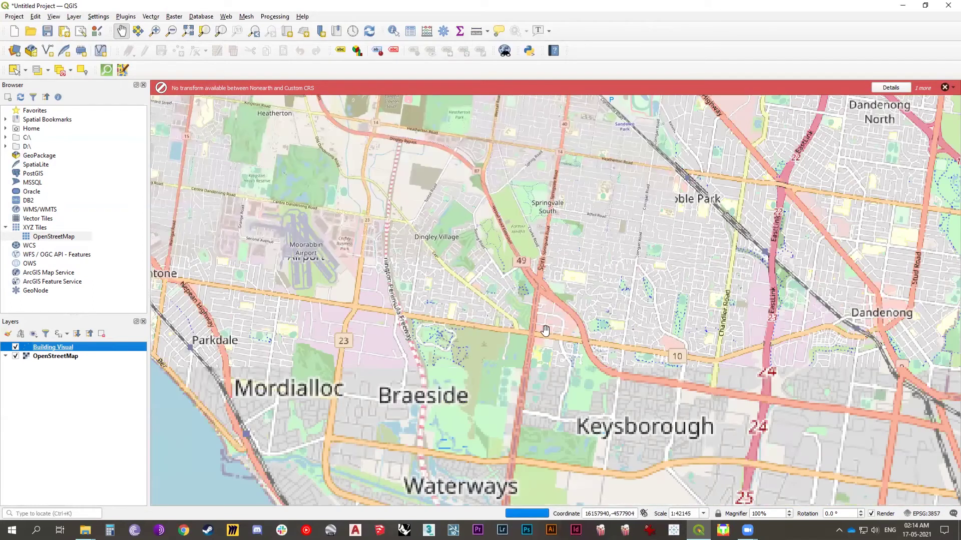
drag(441, 372, 555, 263)
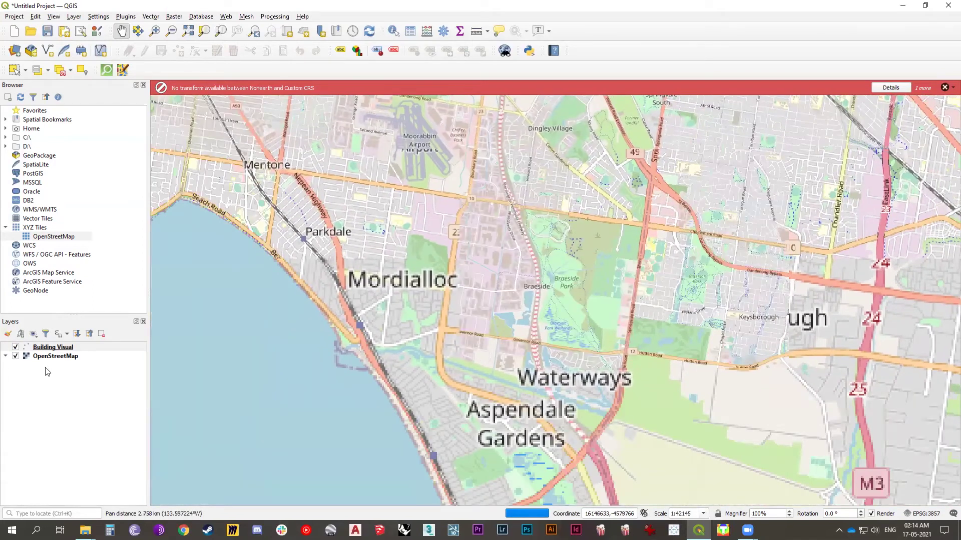
double_click(49, 348)
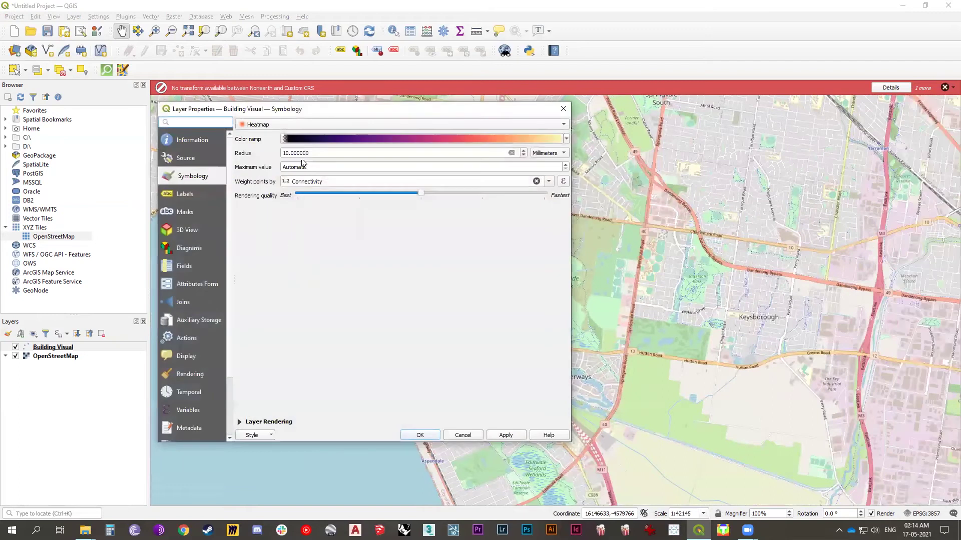
click(189, 159)
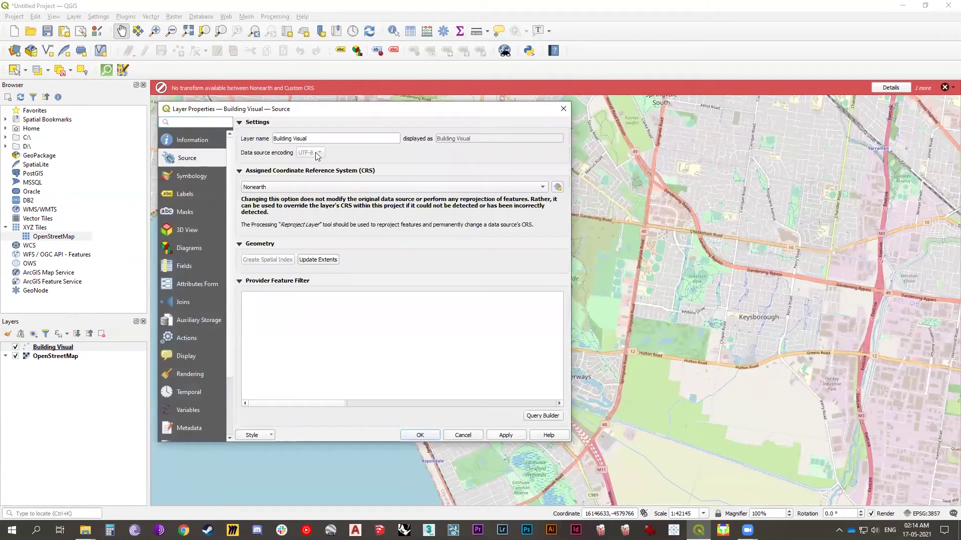
click(277, 188)
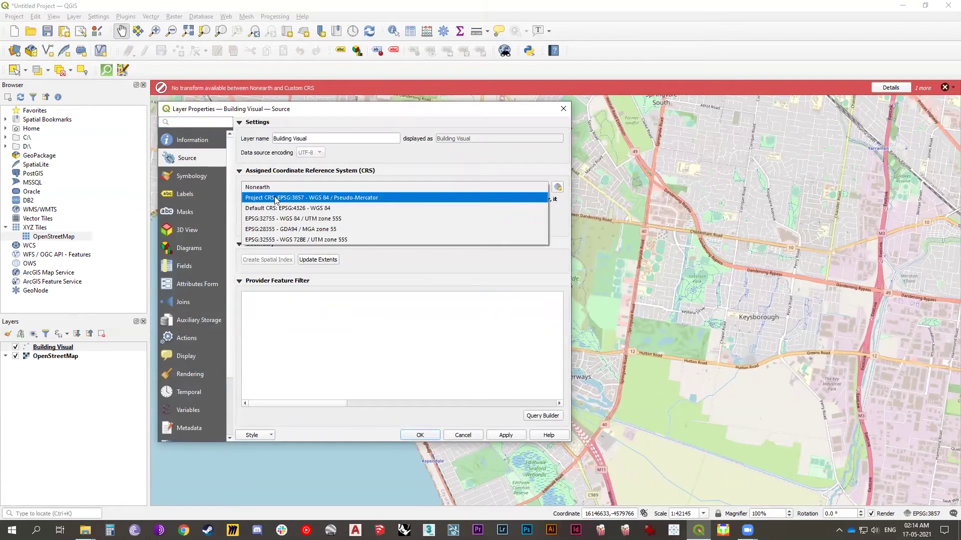
click(284, 198)
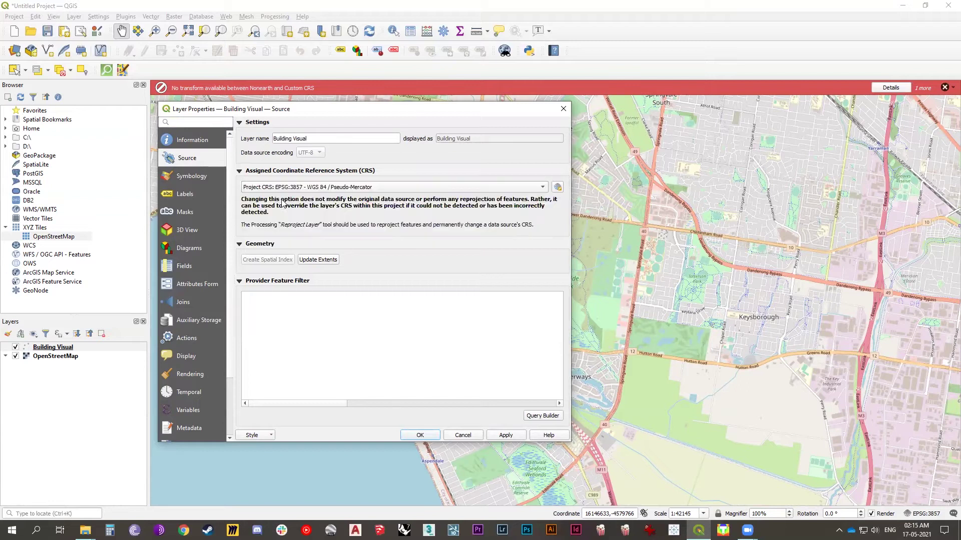
click(504, 437)
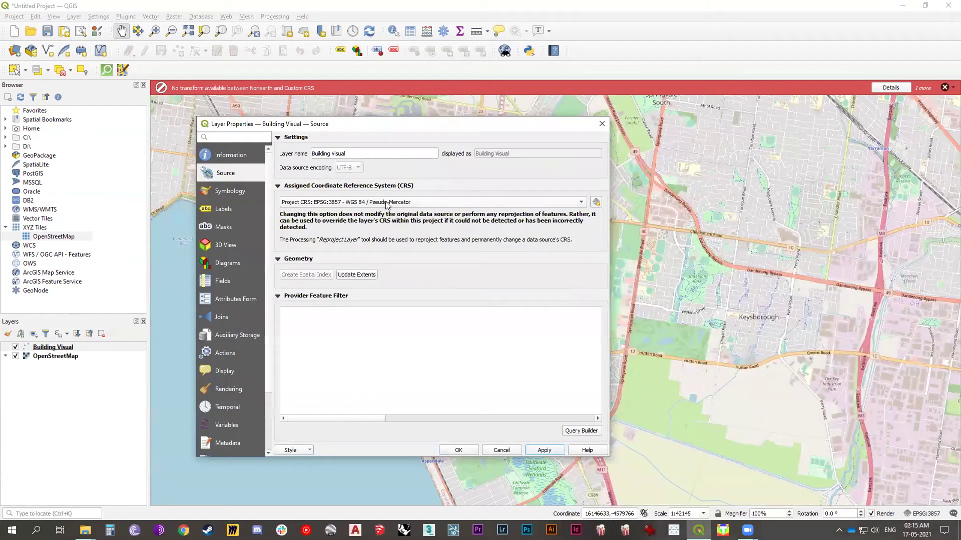
Step: Try assigning EPSG:32755 - WGS 84 / UTM zone 55S to the Building Visual layer and check the map for the heatmap
click(387, 205)
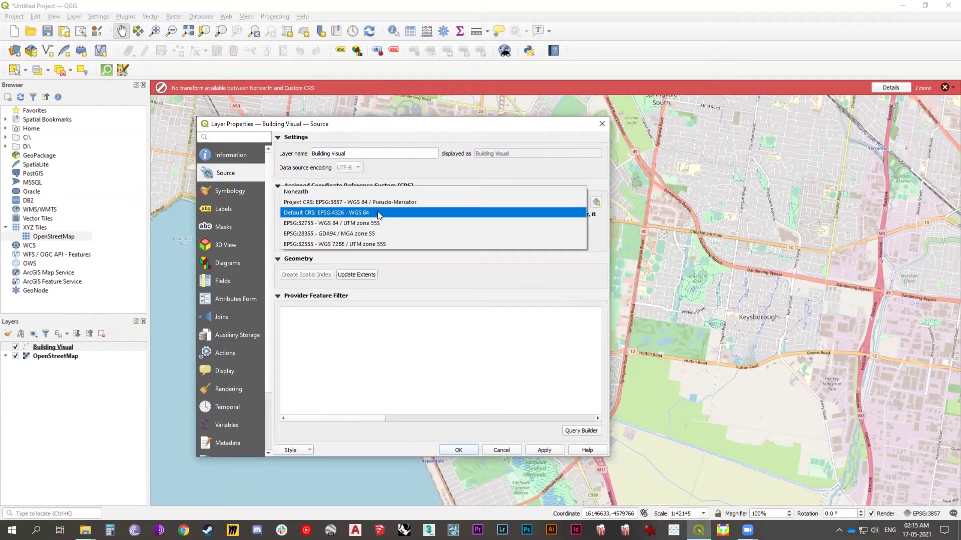
click(379, 224)
click(542, 450)
click(457, 450)
scroll(584, 345, down, 1)
drag(465, 192, 595, 382)
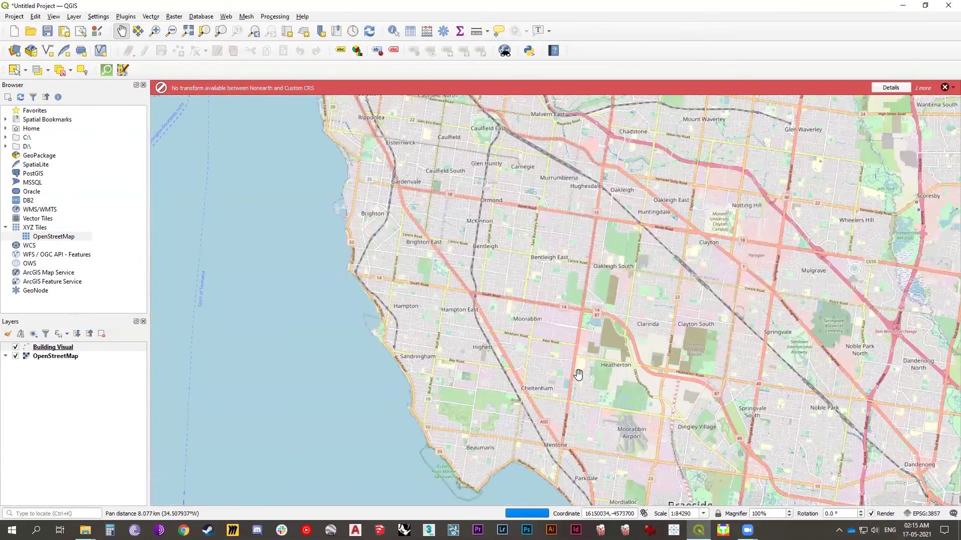
scroll(579, 374, down, 3)
right_click(62, 347)
key(Escape)
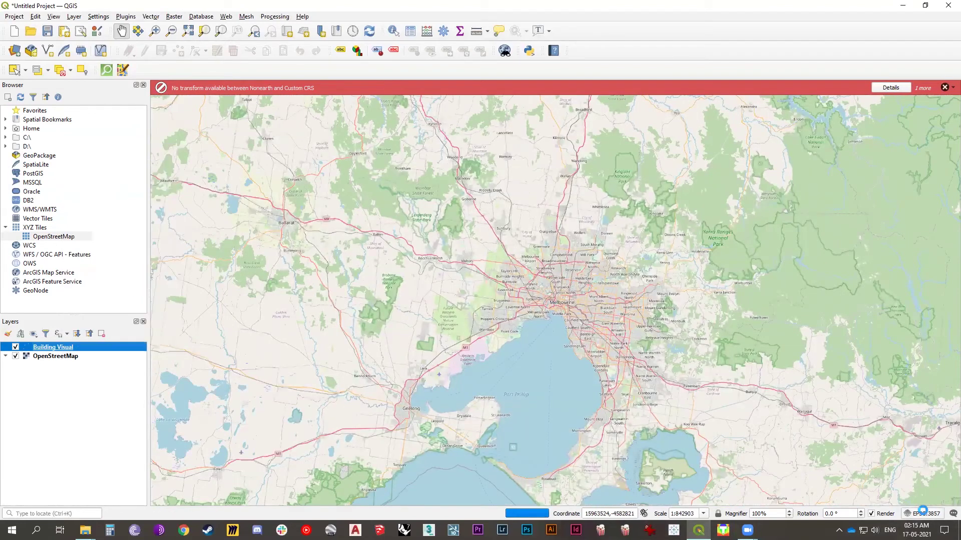
Step: Try setting the project CRS to WGS 84 / UTM zone 55S (EPSG:32755) and look for the heatmap around Melbourne
click(922, 513)
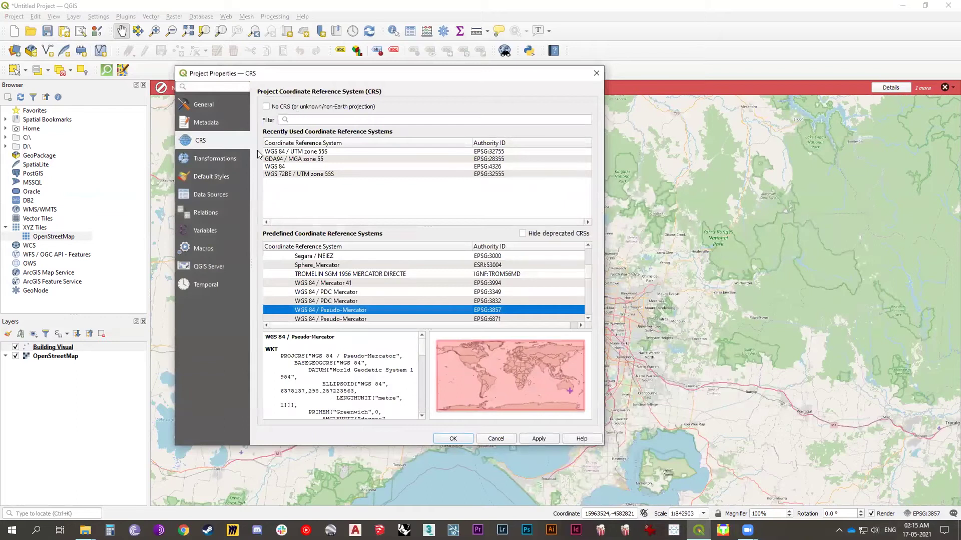
click(281, 151)
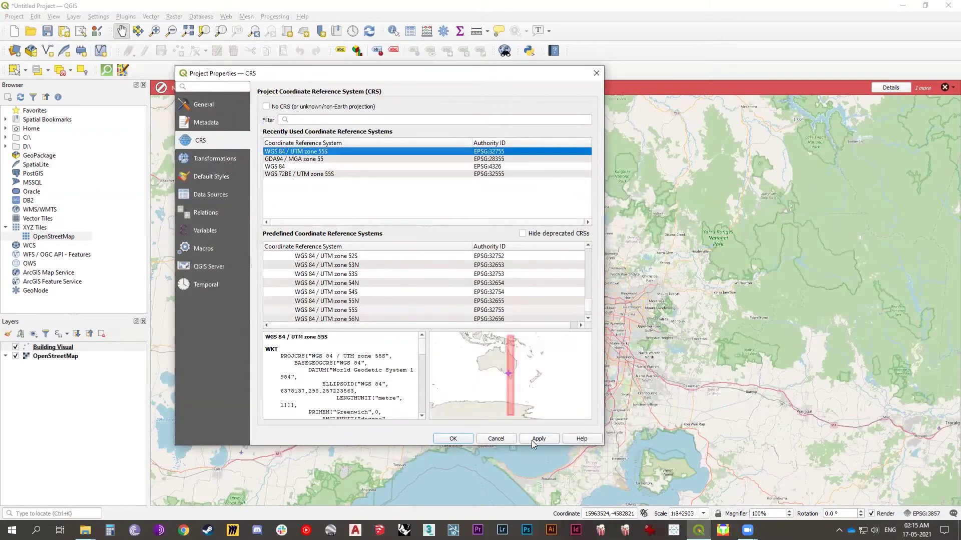
click(547, 439)
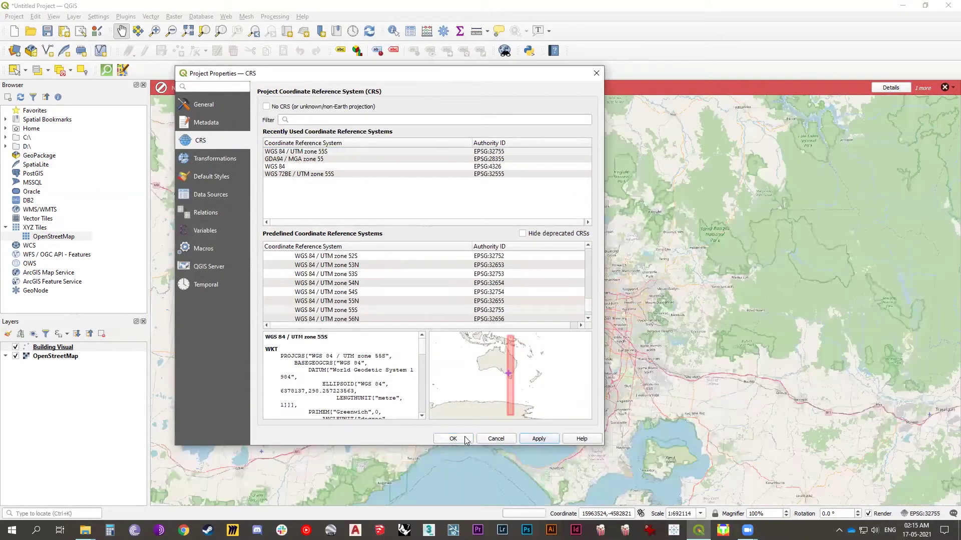
click(465, 439)
scroll(595, 329, up, 4)
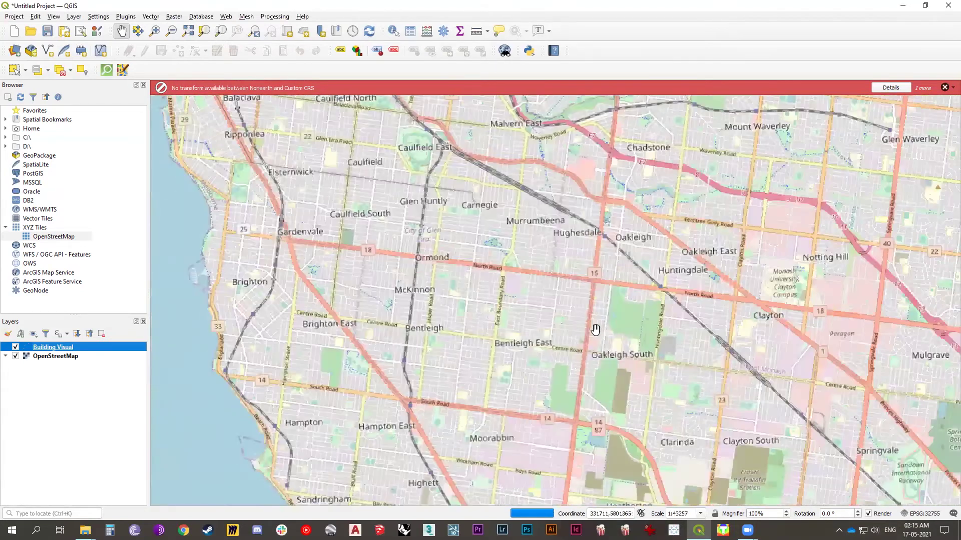
scroll(595, 329, down, 1)
drag(526, 290, 549, 326)
Step: Try assigning the default CRS, EPSG:4326 - WGS 84, to the Building Visual layer
double_click(66, 348)
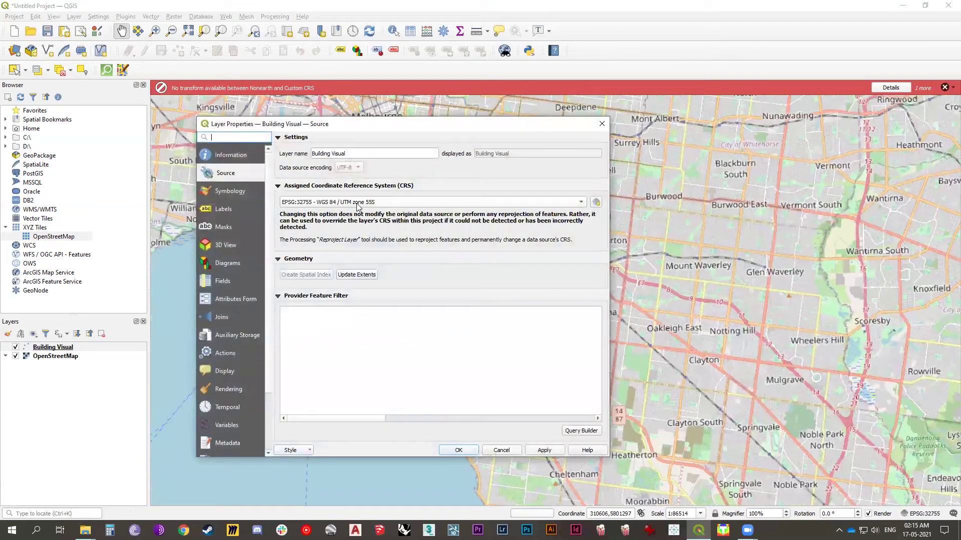
click(357, 202)
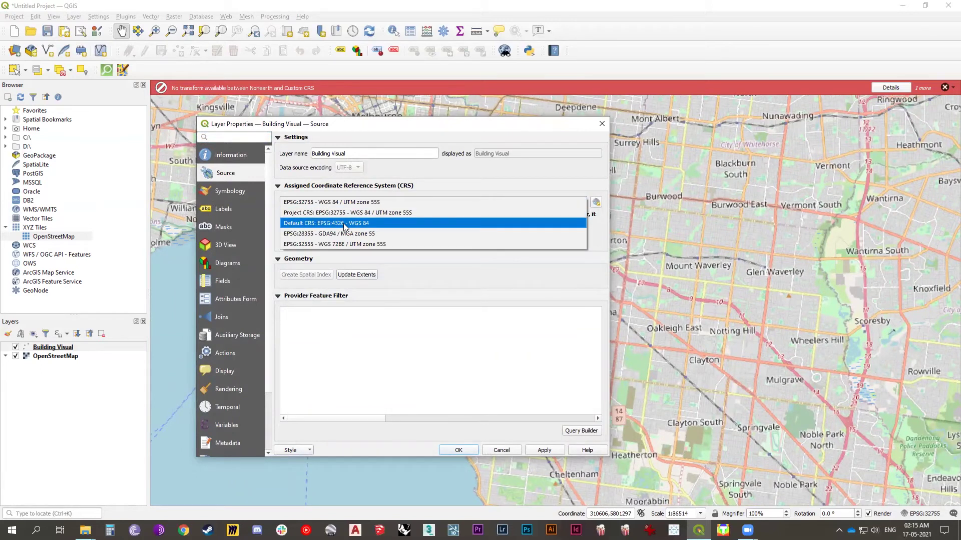
click(344, 223)
click(528, 449)
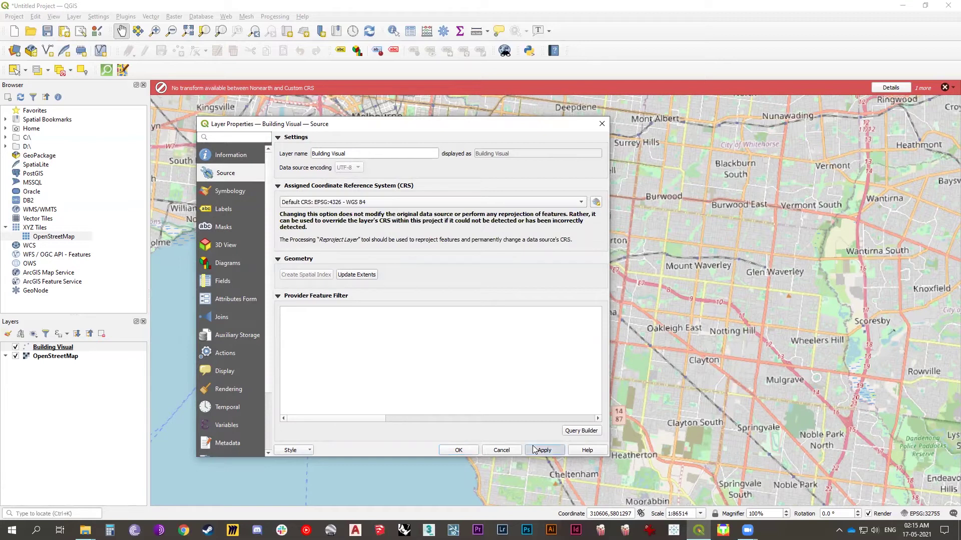
Step: Assign EPSG:28355 - GDA94 / MGA zone 55 as the Building Visual layer's coordinate reference system
drag(461, 125, 811, 139)
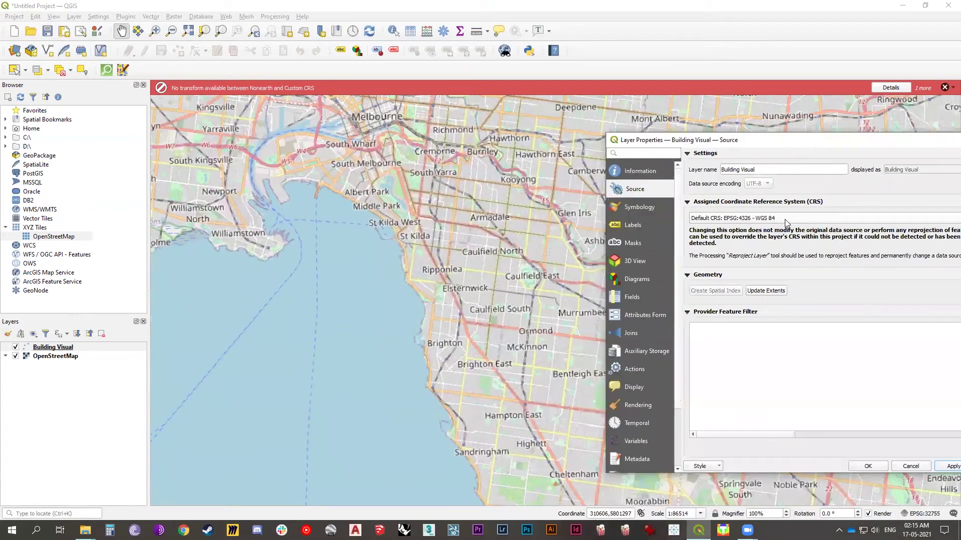
click(779, 221)
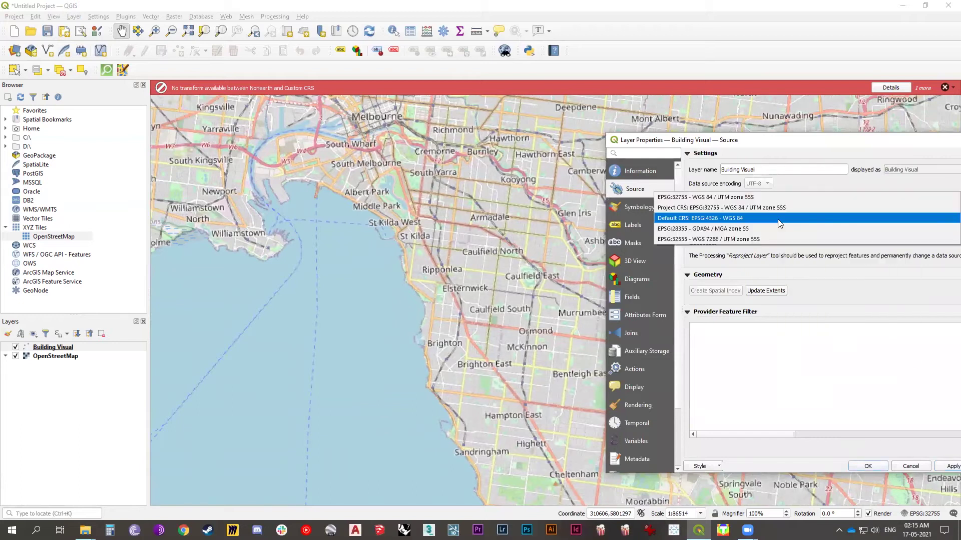
click(736, 229)
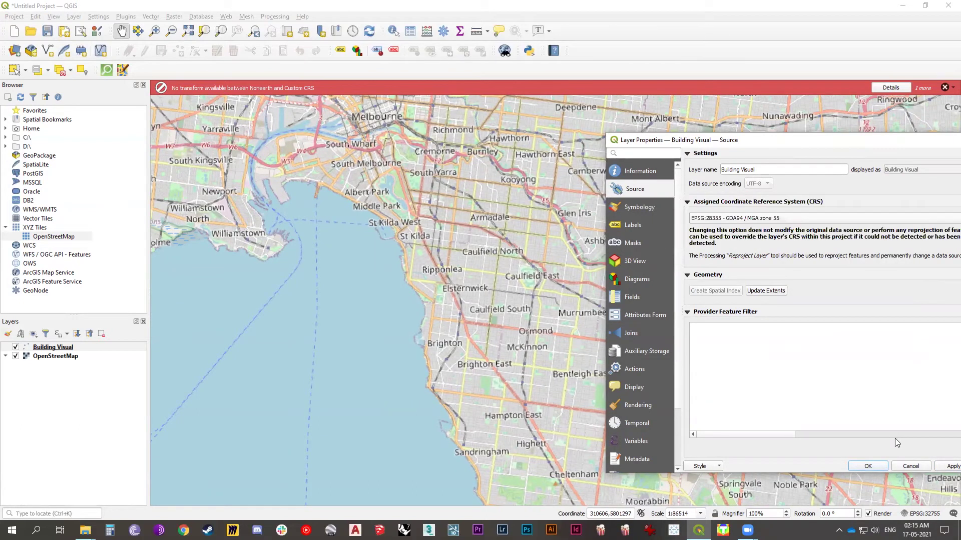
click(881, 467)
Step: Set the project CRS to GDA94 / MGA zone 55 (EPSG:28355) and zoom the map to the Building Visual layer
click(926, 514)
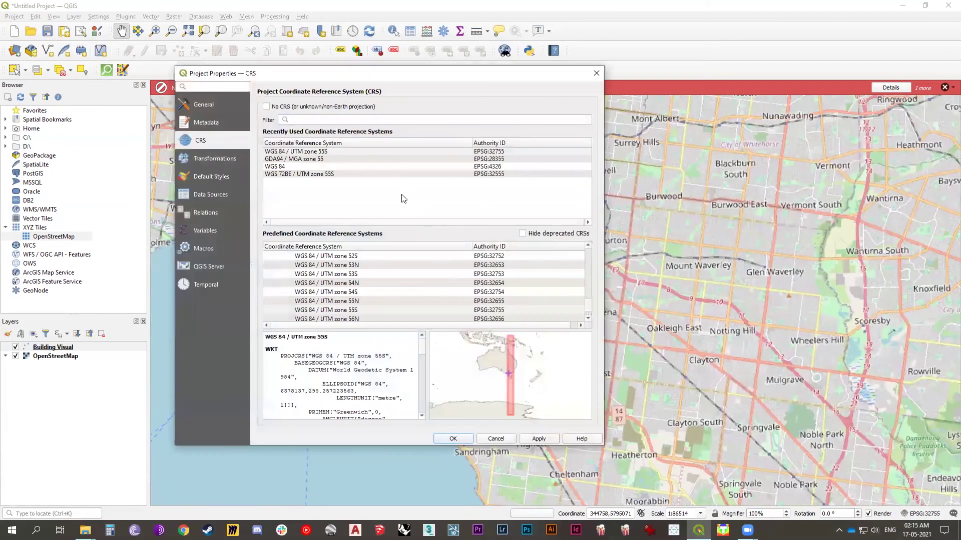
click(295, 159)
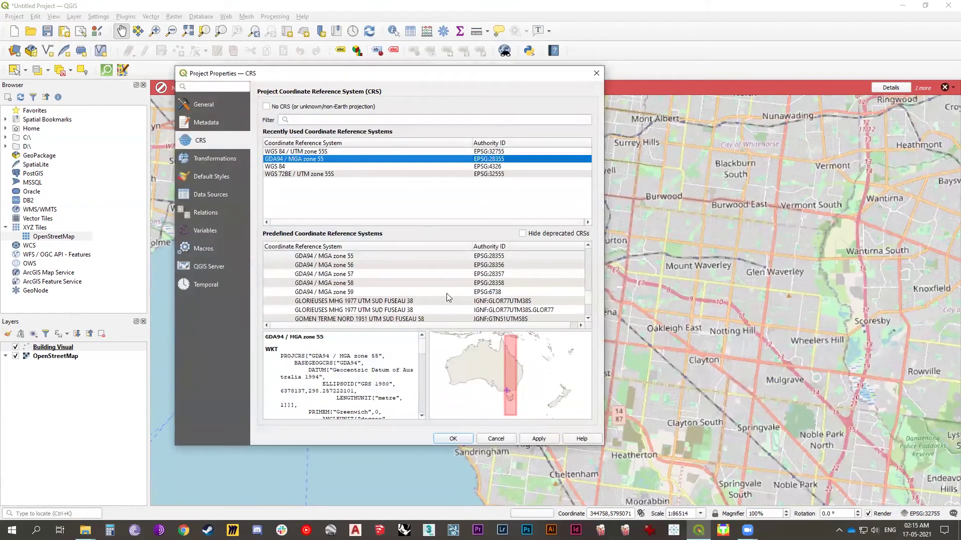
click(539, 439)
click(462, 441)
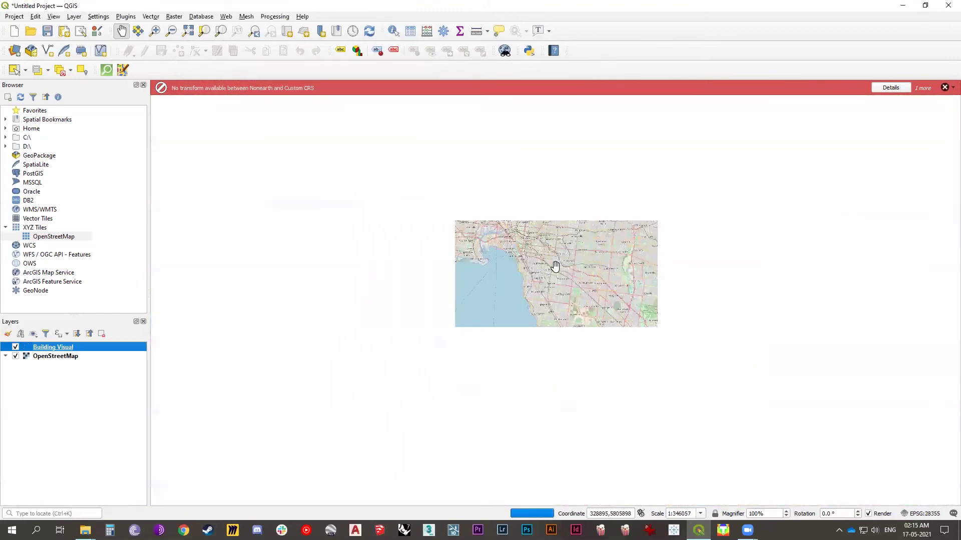
right_click(56, 347)
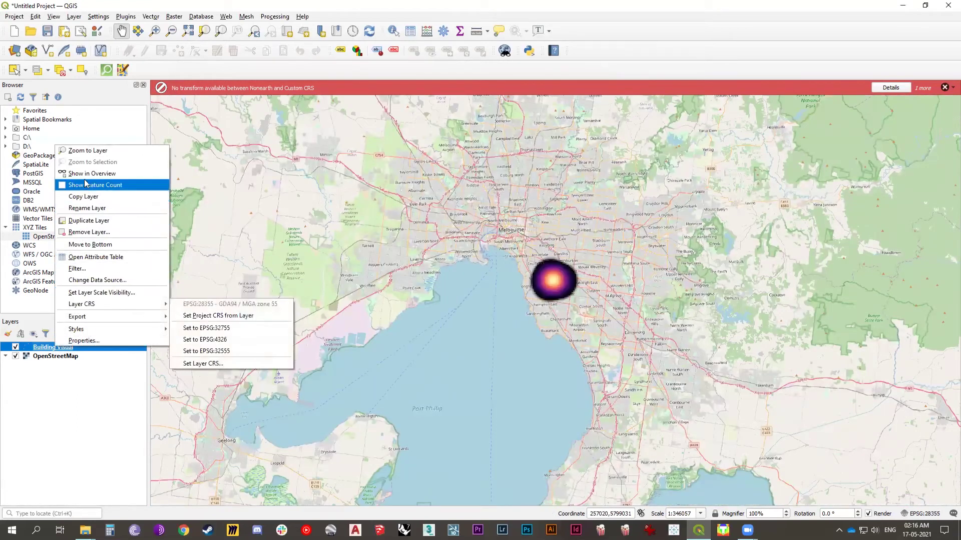
click(88, 150)
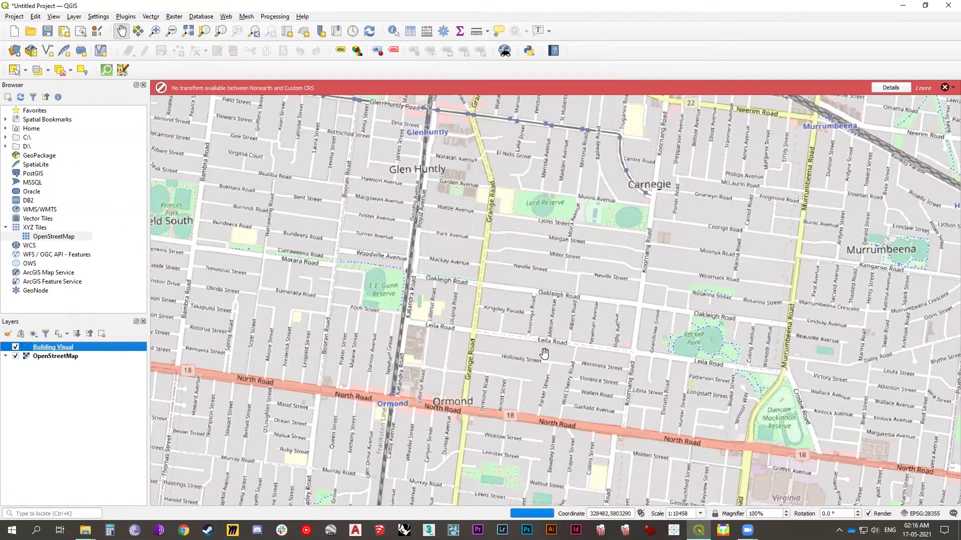
Step: Dismiss the coordinate transform warnings shown above the map
scroll(544, 354, down, 1)
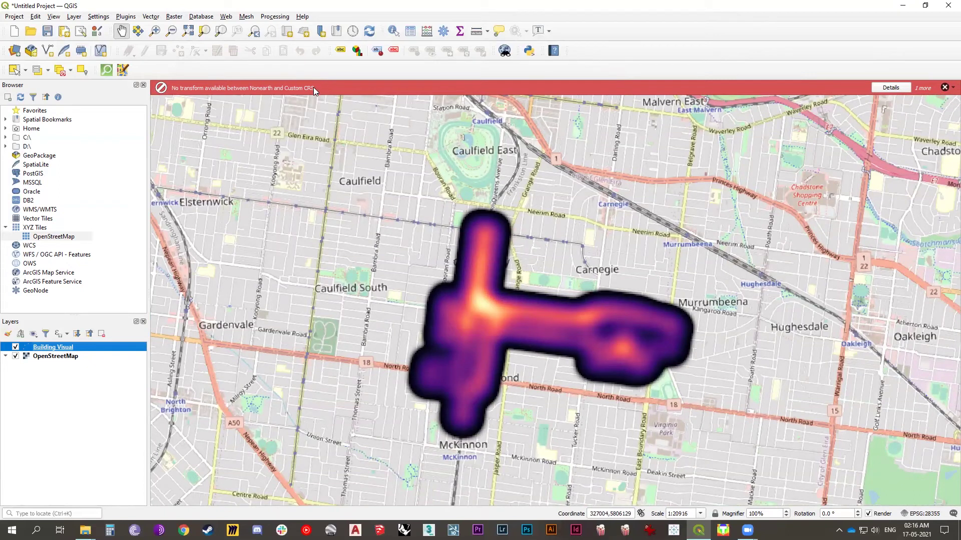
click(944, 88)
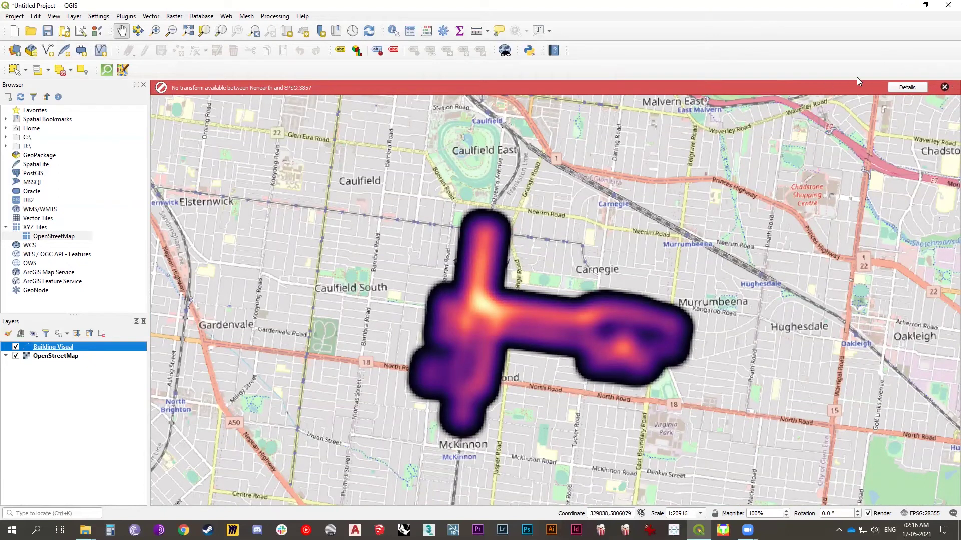
click(944, 88)
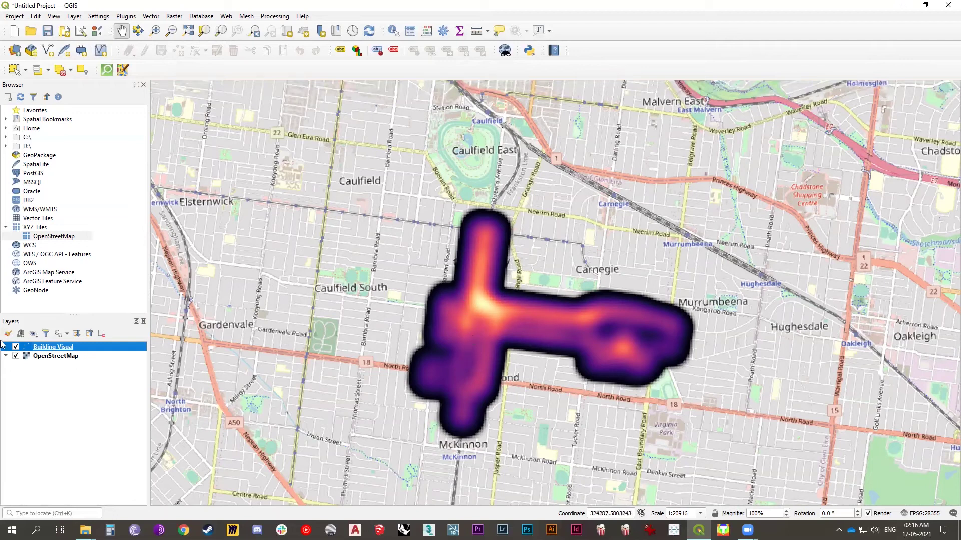
Step: Set the Building Visual layer's blending mode to Multiply so the base map shows through the heatmap
double_click(79, 349)
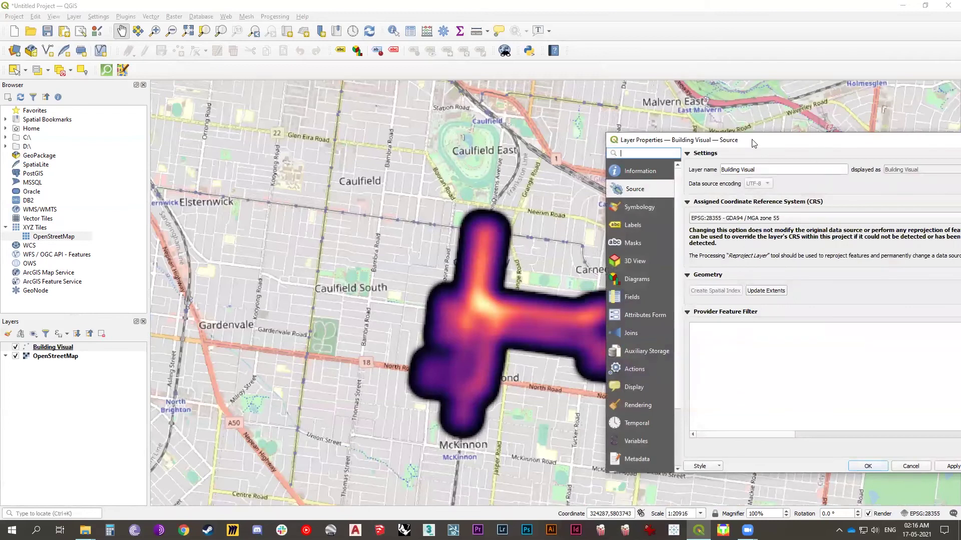
drag(747, 144, 207, 115)
click(98, 179)
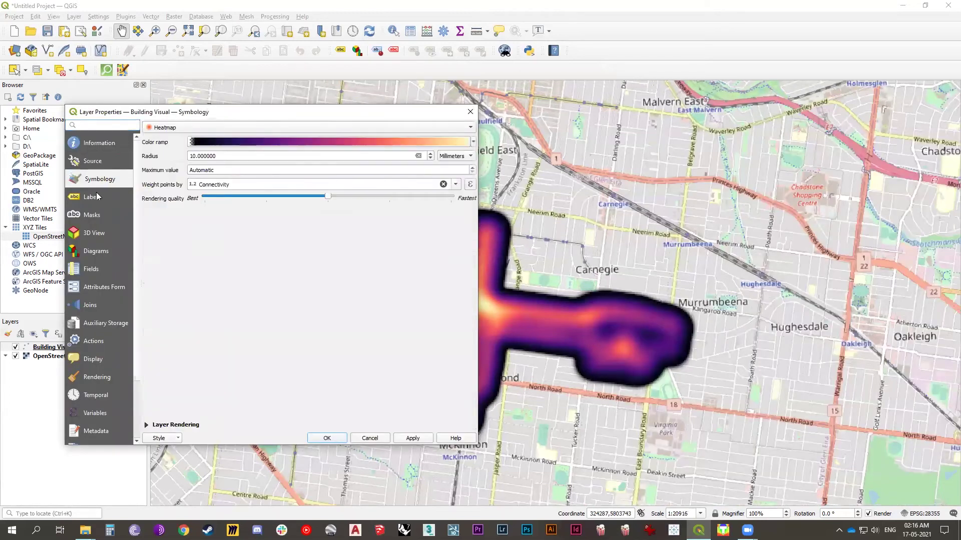
click(146, 425)
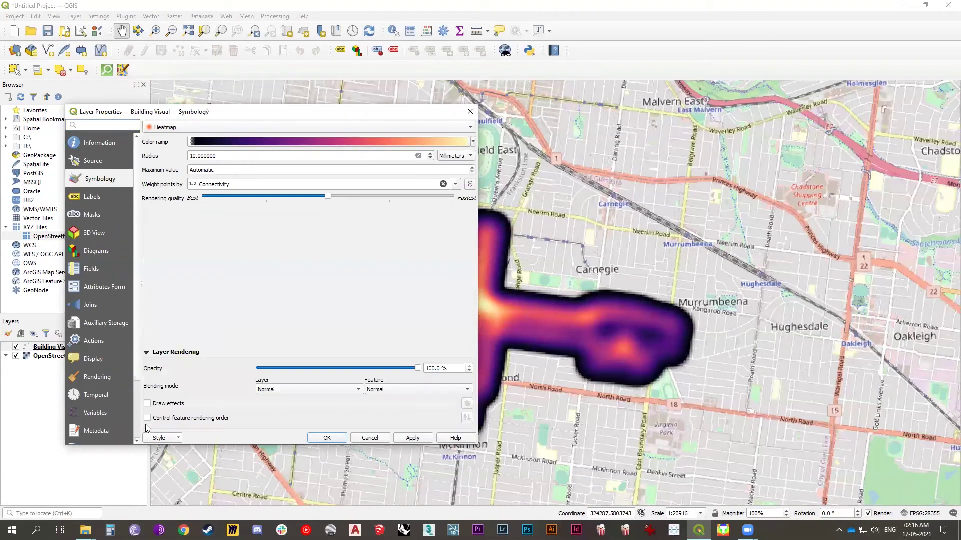
click(307, 391)
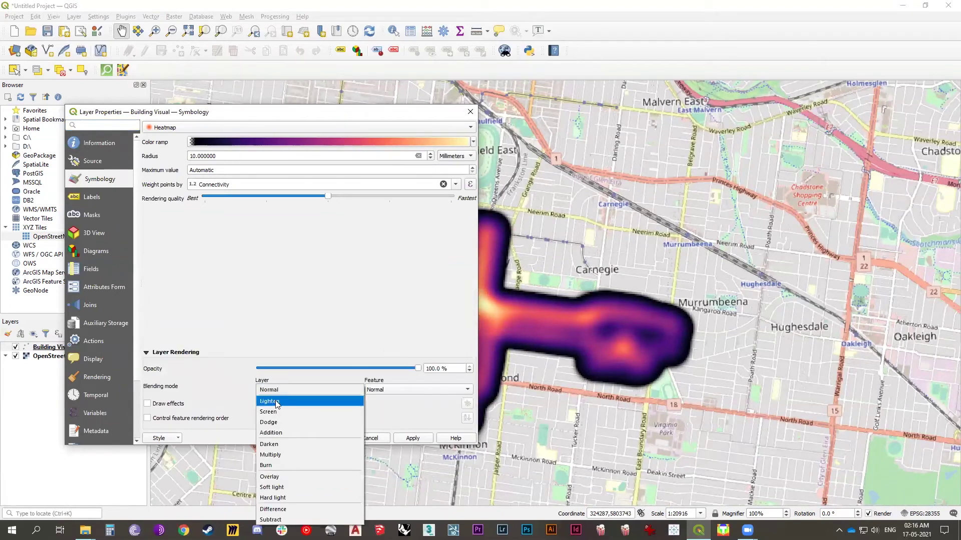
click(278, 456)
click(413, 438)
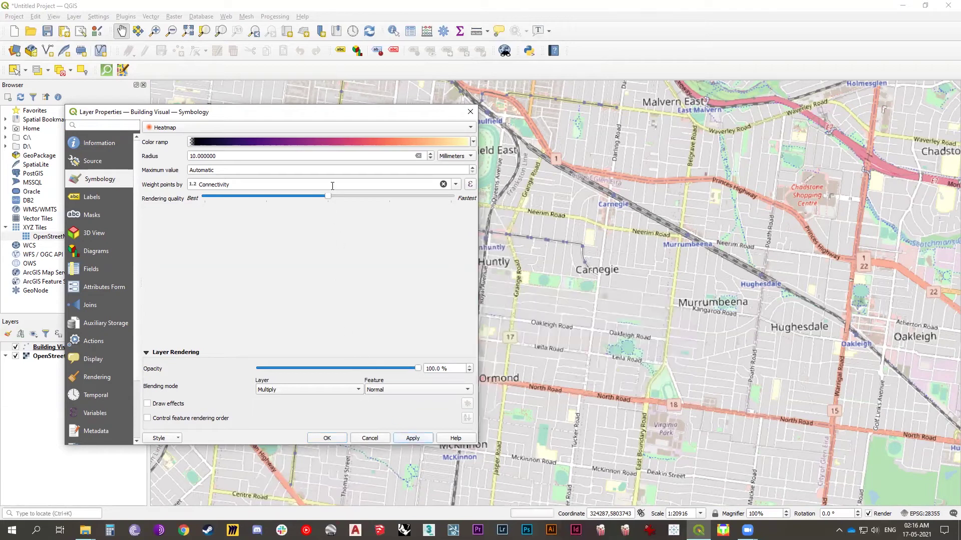
drag(320, 117, 216, 144)
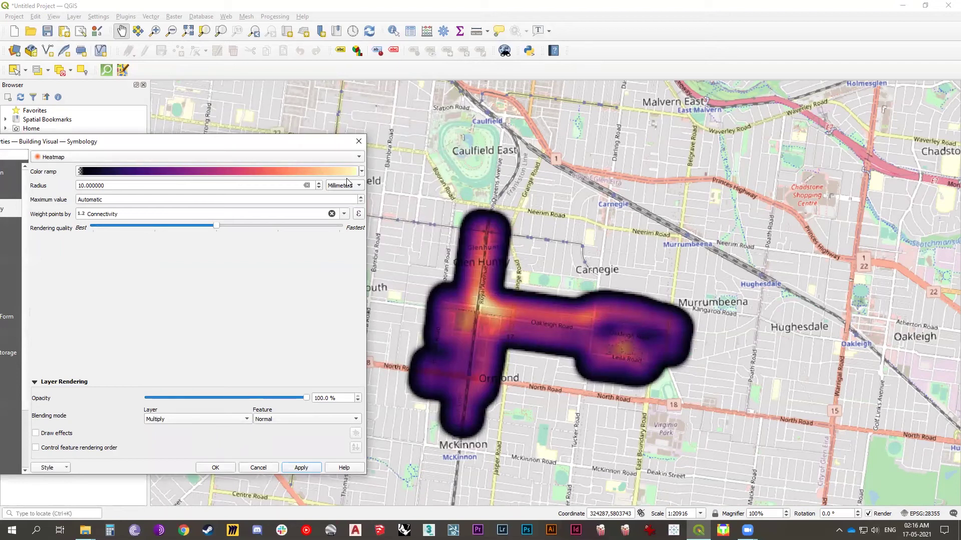
Step: Edit the heatmap's color ramp so its final pale yellow stop has 0% opacity
click(363, 175)
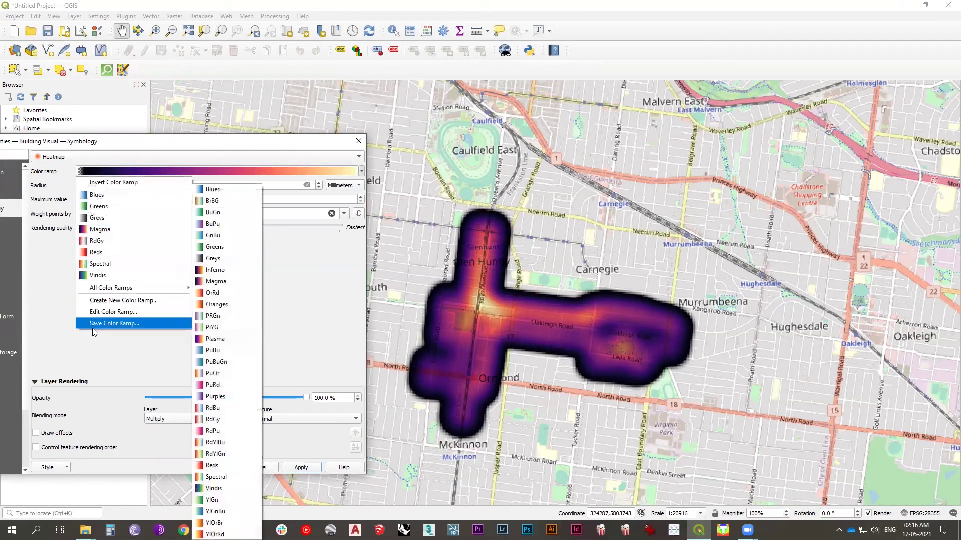
click(104, 307)
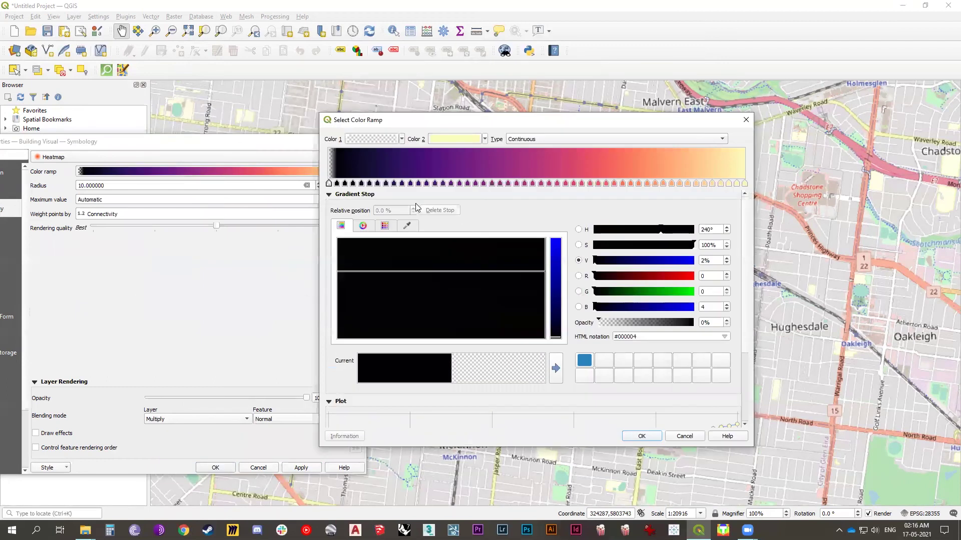
click(530, 139)
click(532, 139)
click(745, 184)
drag(603, 323, 580, 327)
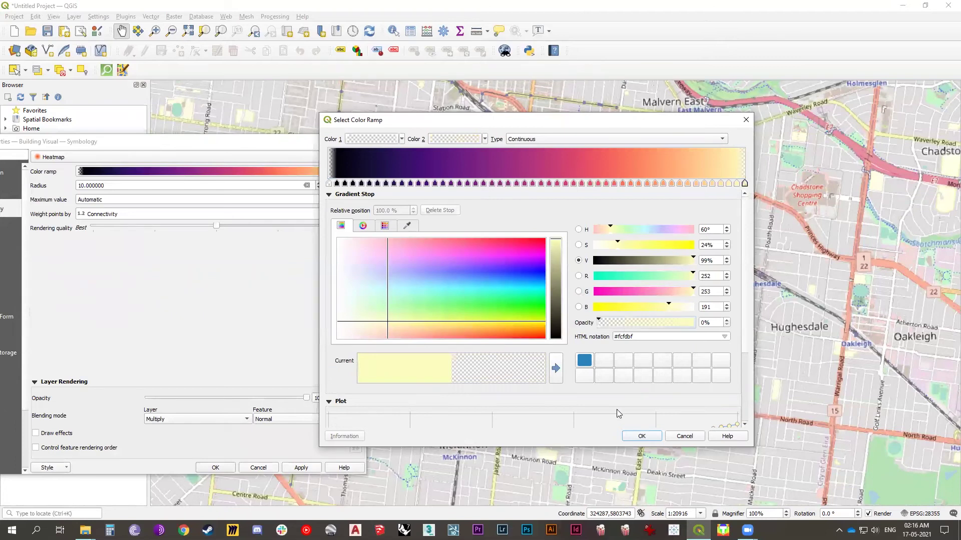
click(642, 436)
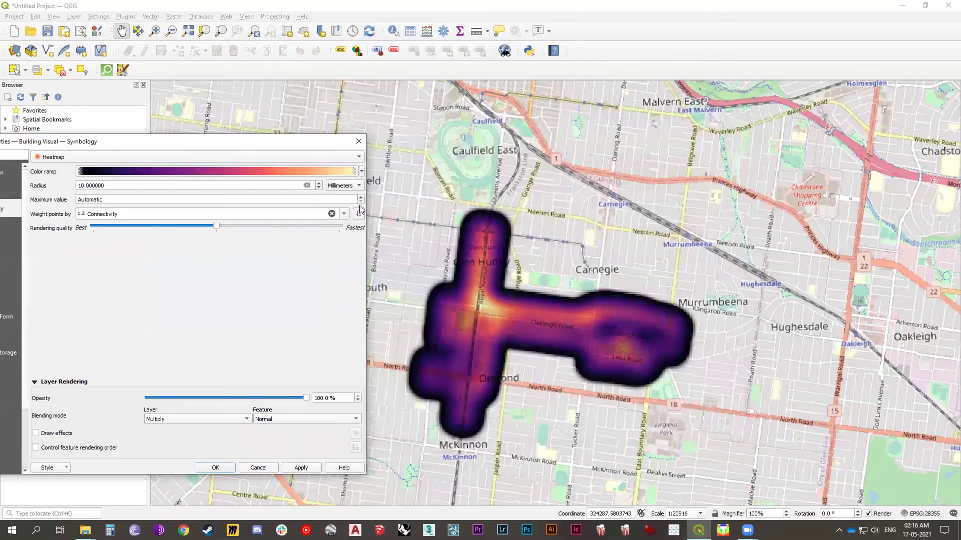
Step: Invert the Building Visual heatmap's color ramp and apply it to the layer
click(361, 171)
click(119, 183)
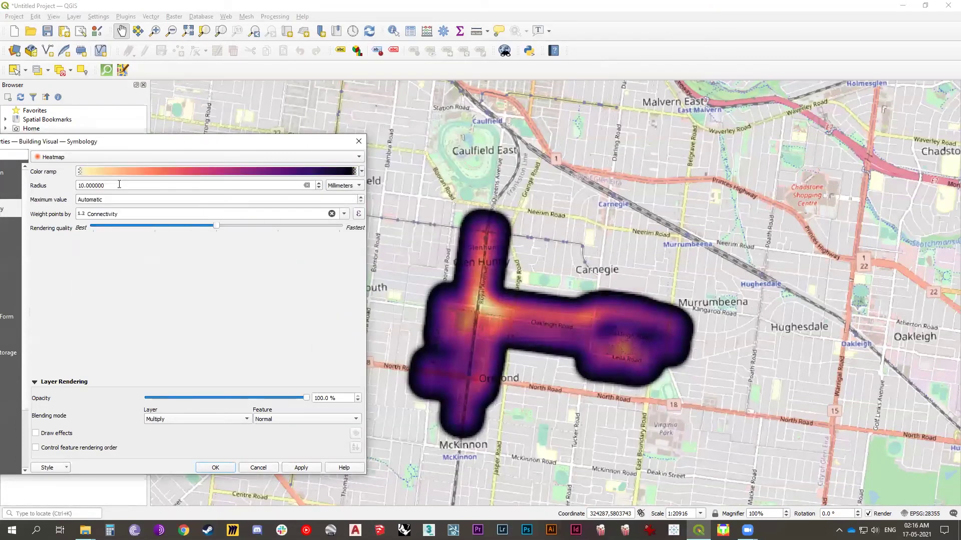
click(300, 469)
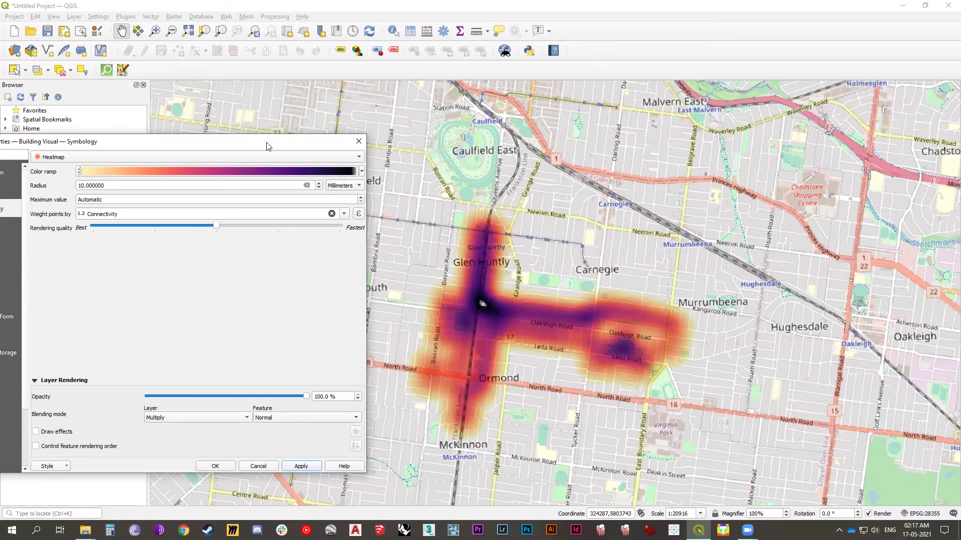
drag(263, 142, 380, 106)
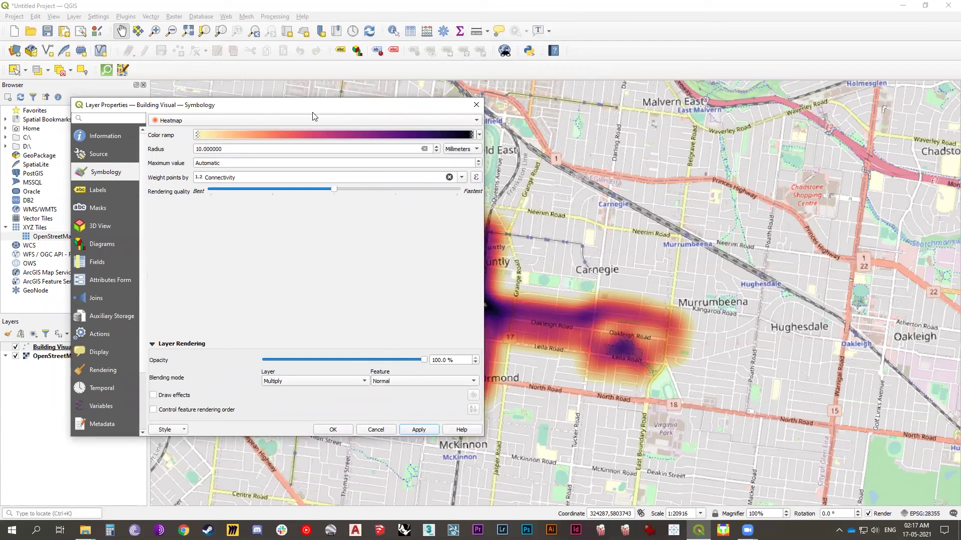
drag(312, 114, 154, 114)
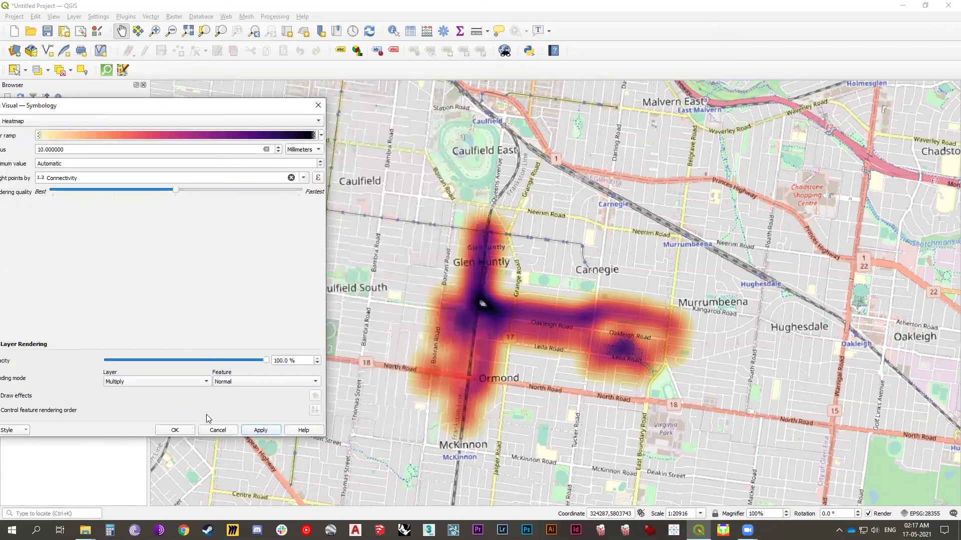
click(181, 431)
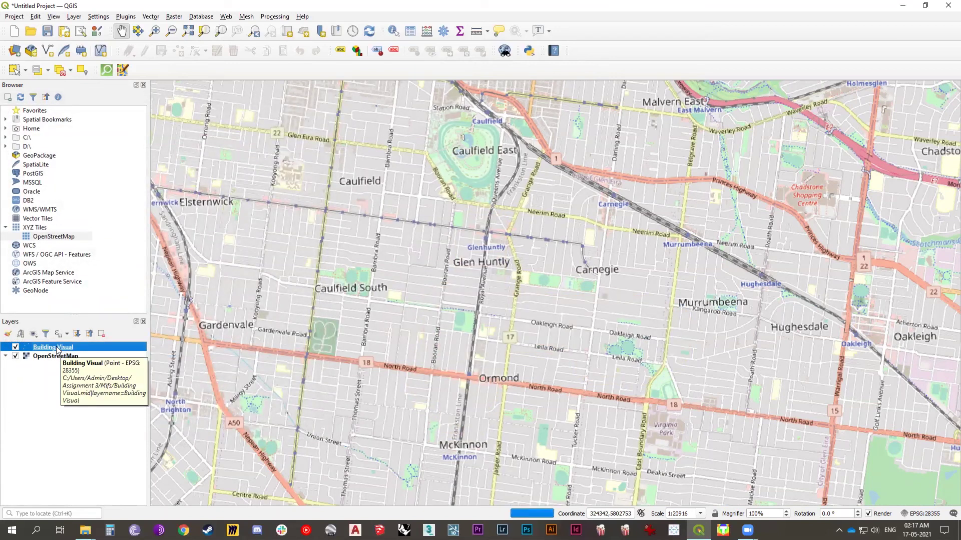
Step: Duplicate the Building Visual layer and hide the original
right_click(56, 349)
click(95, 232)
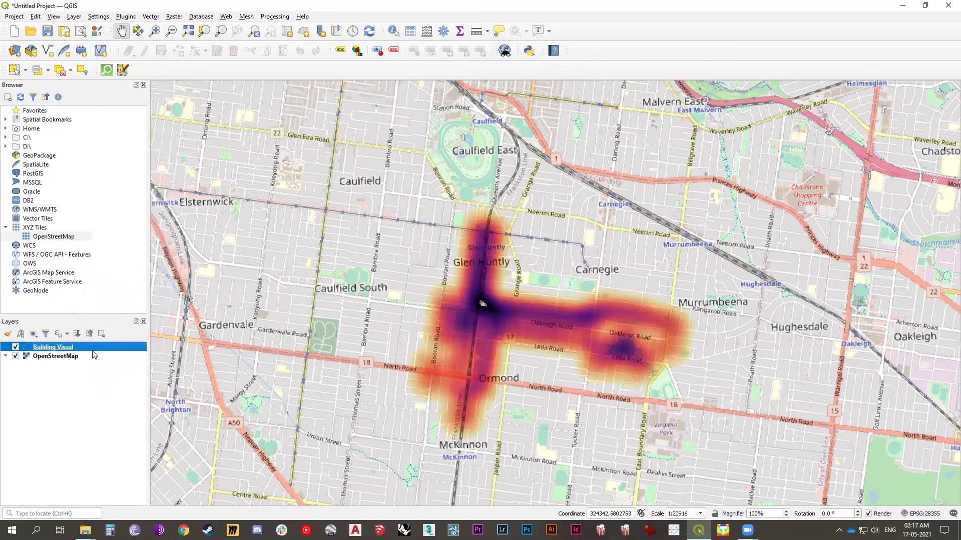
click(15, 347)
Step: Weight the Building Visual copy's heatmap by Point_Second_Moment and turn on the layer's visibility
double_click(45, 356)
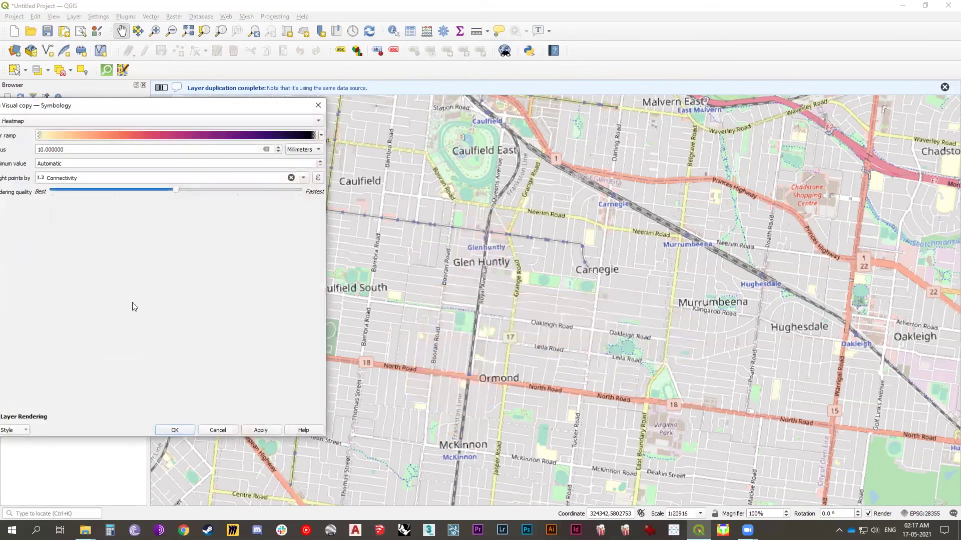
click(303, 178)
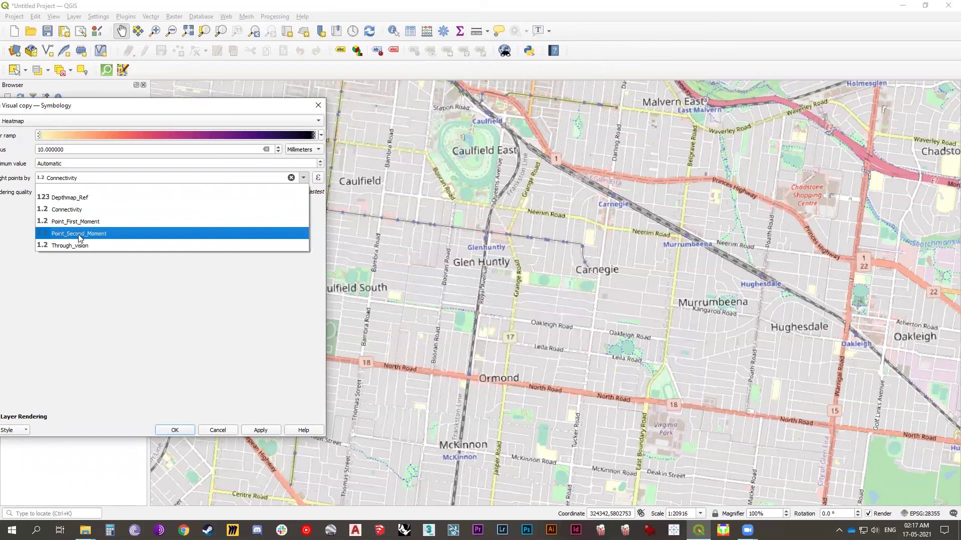
click(65, 235)
click(175, 430)
click(16, 356)
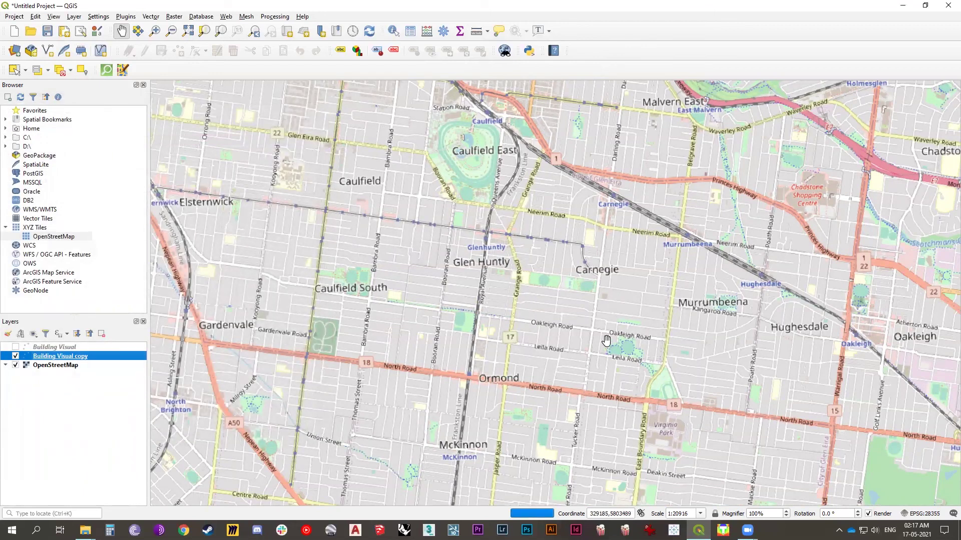